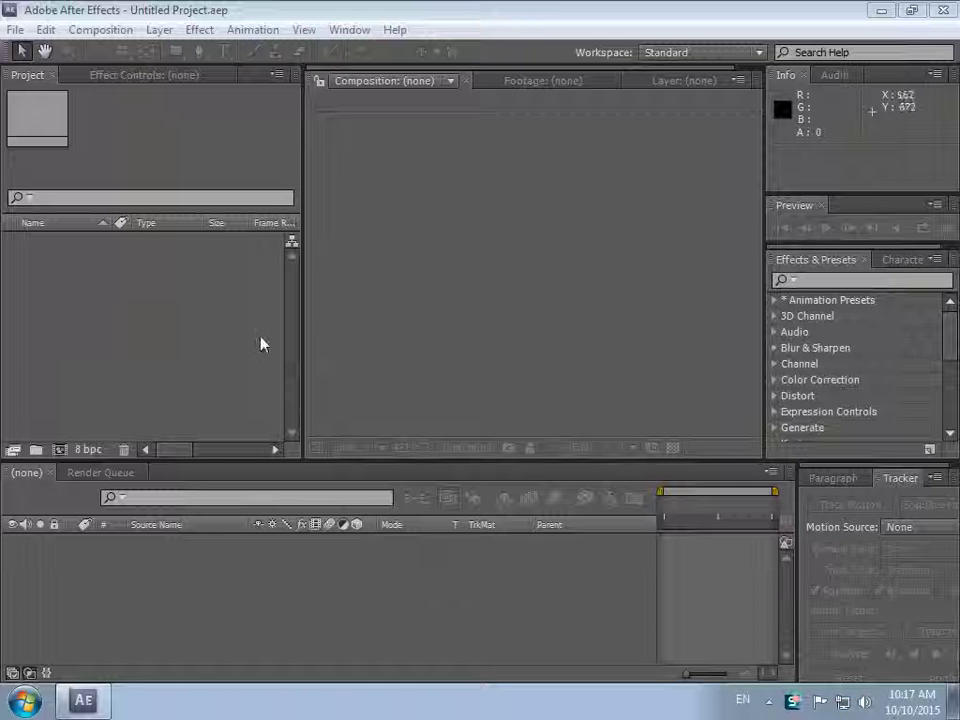
Import Video Clip.mp4 from the Desktop into the project.
{"action": "left_click", "coordinate": [16, 30]}
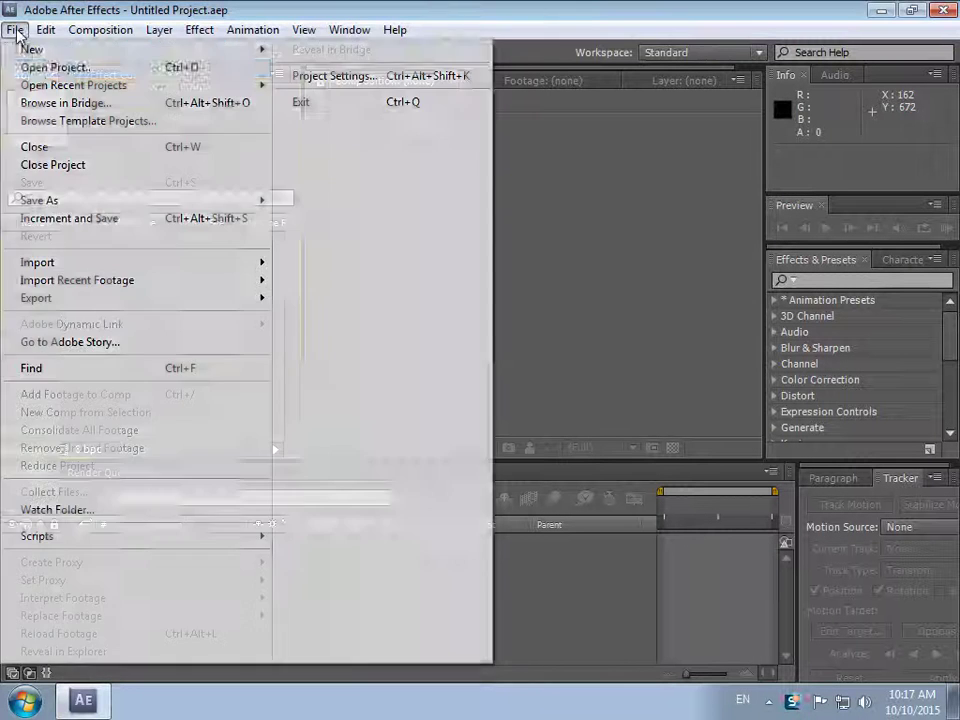
{"action": "mouse_move", "coordinate": [139, 264]}
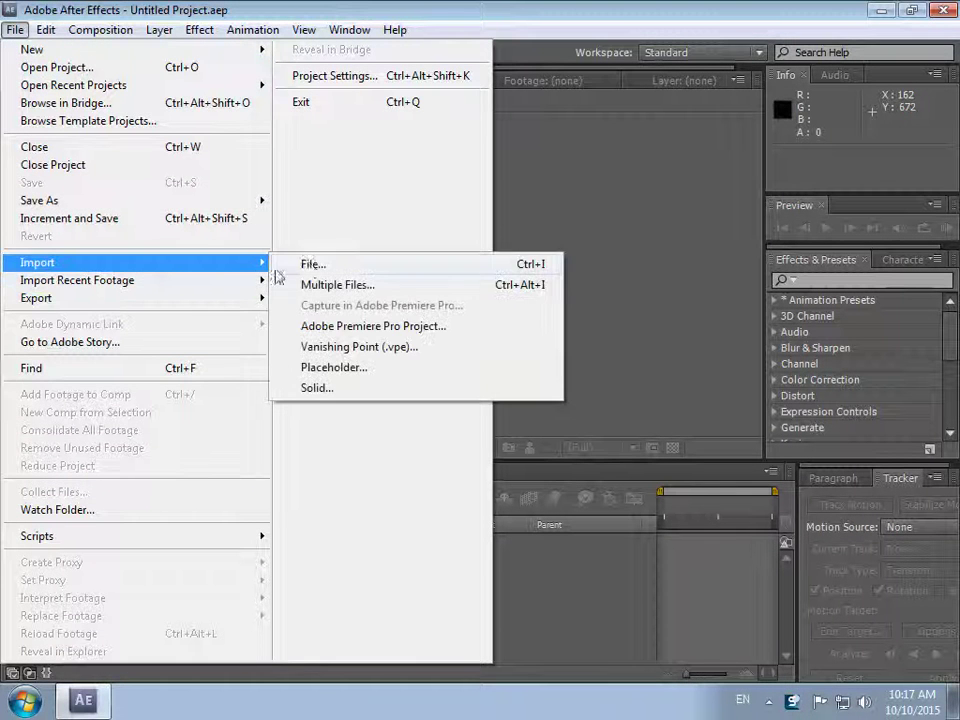
{"action": "left_click", "coordinate": [309, 264]}
{"action": "left_click_drag", "start_coordinate": [513, 154], "coordinate": [515, 362]}
{"action": "left_click", "coordinate": [193, 352]}
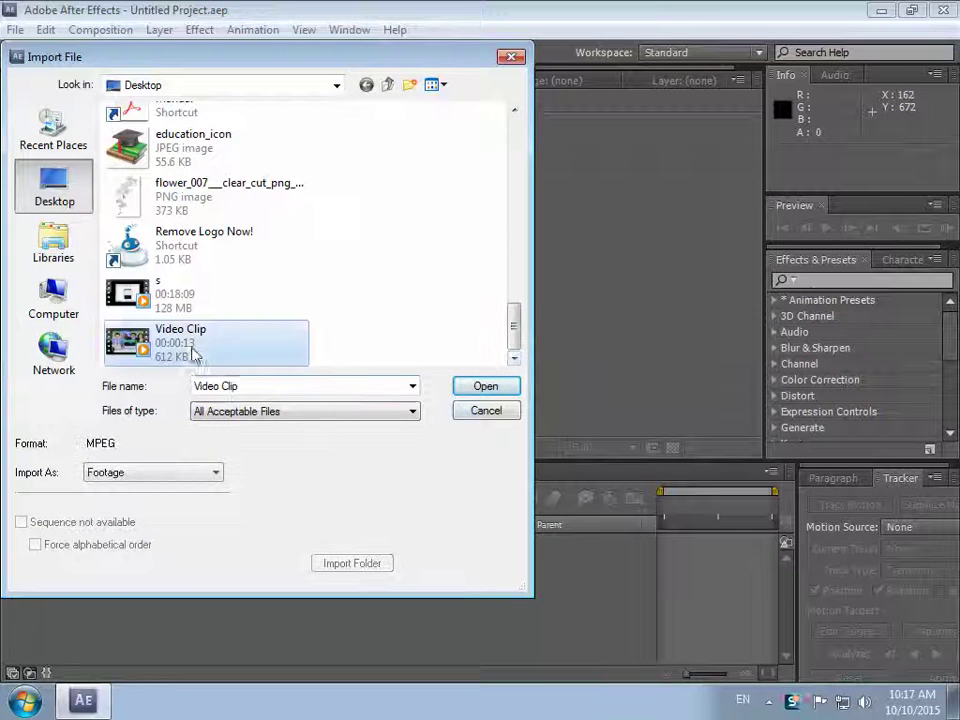
{"action": "left_click", "coordinate": [490, 388]}
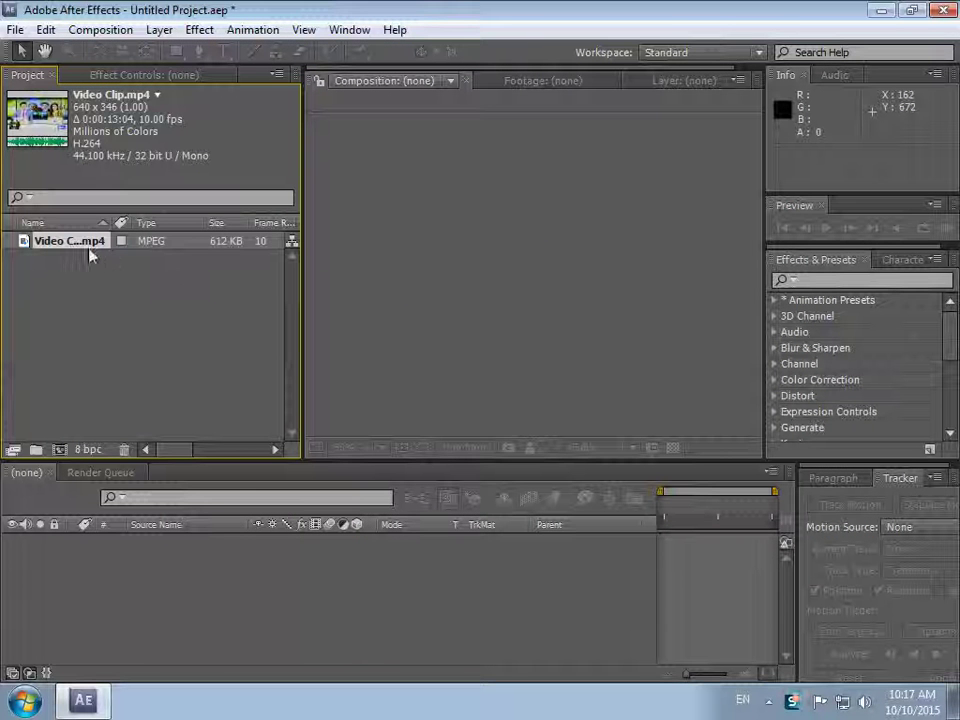
Drag Video Clip.mp4 into the Timeline to build its composition and view it at 50%.
{"action": "left_click_drag", "start_coordinate": [88, 250], "coordinate": [139, 581]}
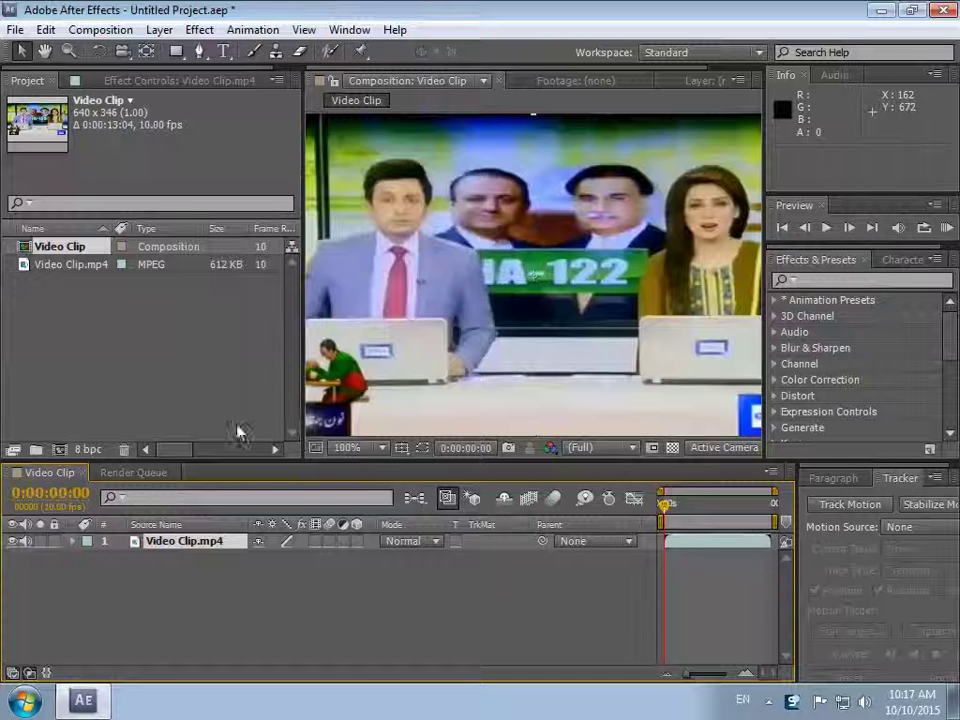
{"action": "left_click", "coordinate": [382, 447]}
{"action": "left_click", "coordinate": [369, 281]}
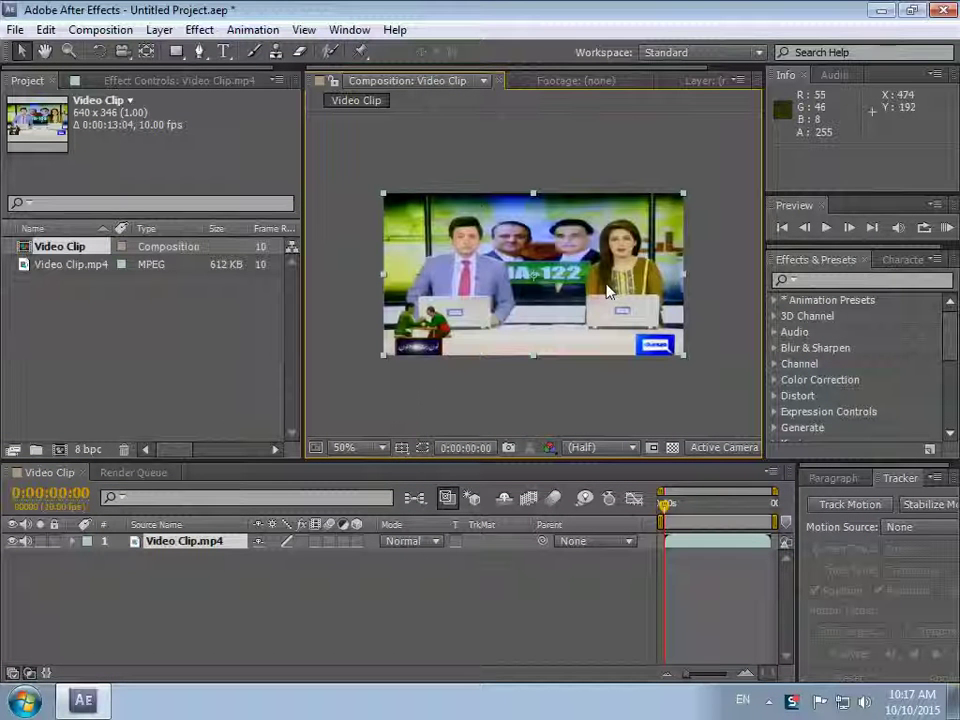
Set the viewer zoom to 100% and pan the view slightly left.
{"action": "left_click", "coordinate": [382, 447]}
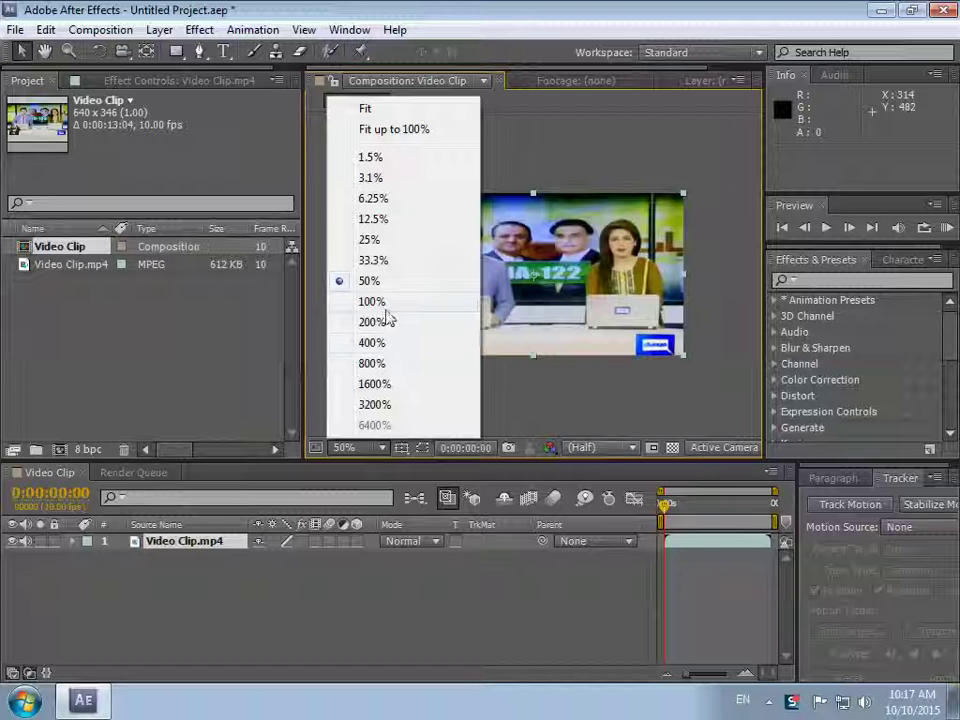
{"action": "left_click", "coordinate": [375, 303]}
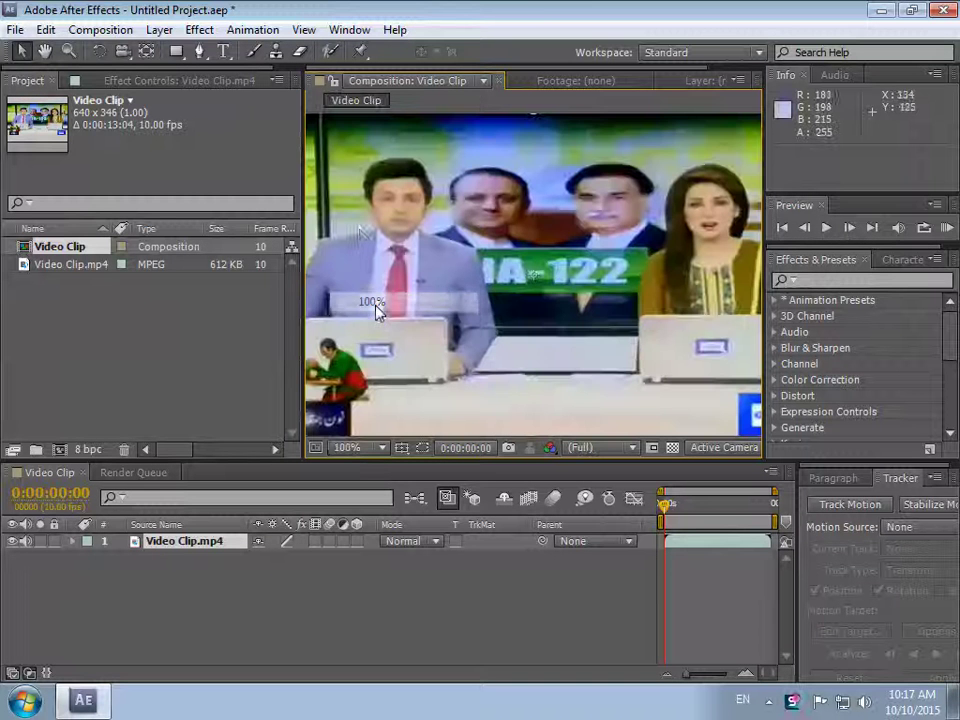
{"action": "left_click", "coordinate": [45, 52]}
{"action": "mouse_move", "coordinate": [712, 232]}
{"action": "left_mouse_down"}
{"action": "mouse_move", "coordinate": [679, 240]}
{"action": "mouse_move", "coordinate": [641, 232]}
{"action": "left_mouse_up"}
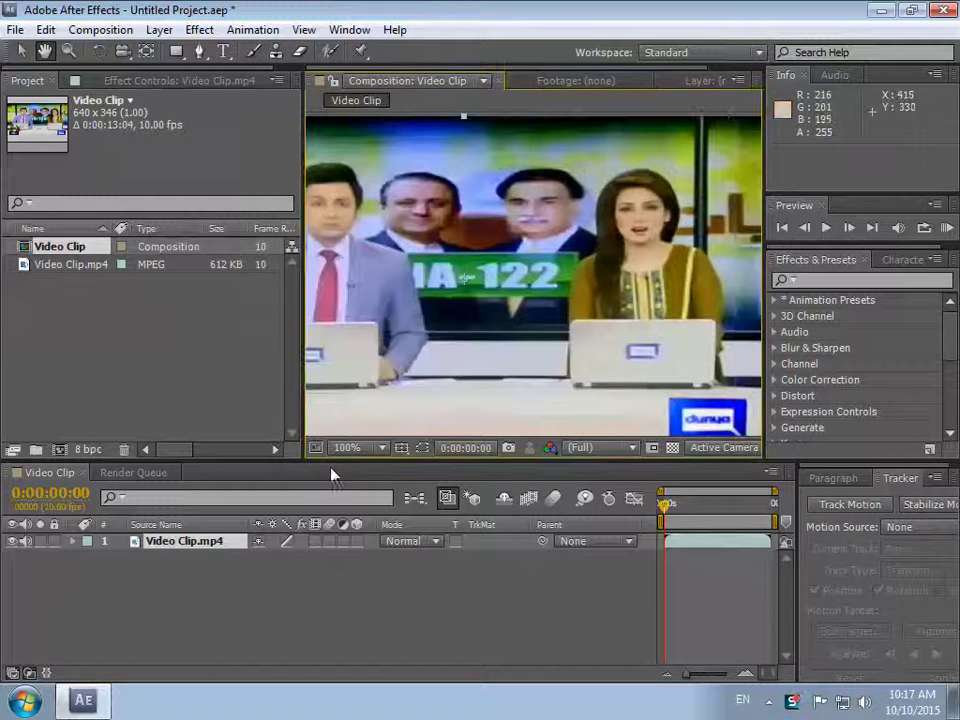
{"action": "left_click", "coordinate": [20, 52]}
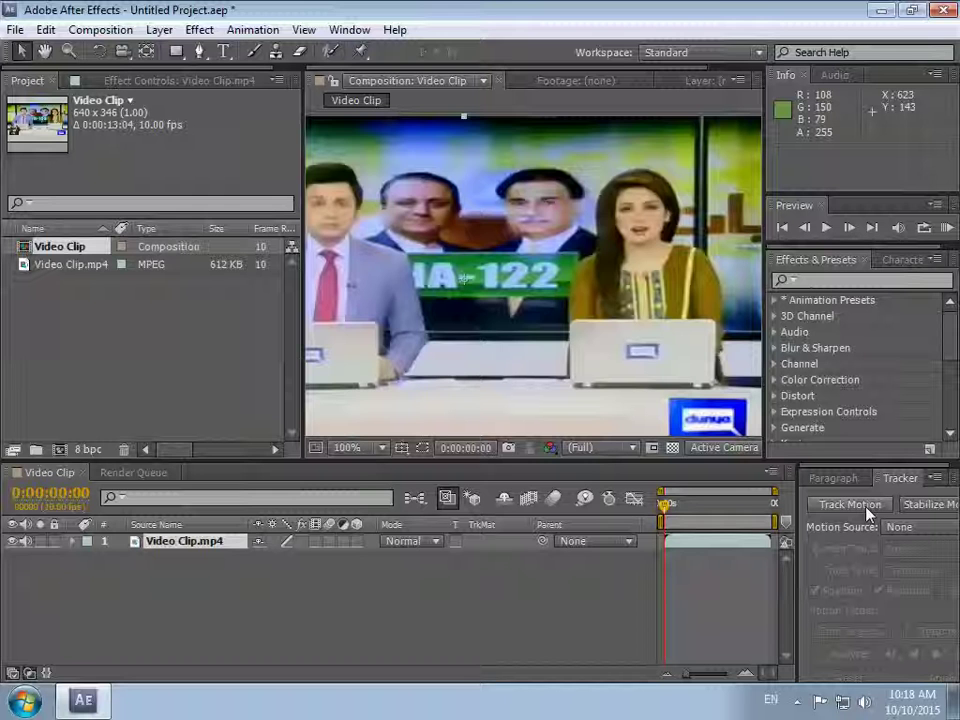
{"action": "left_click", "coordinate": [349, 30]}
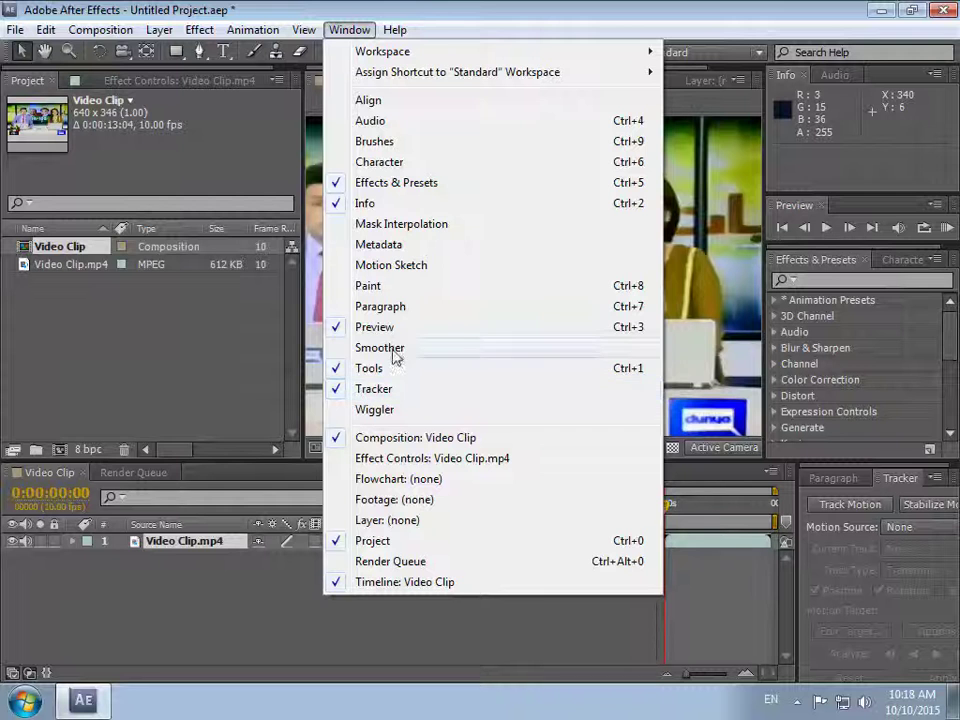
{"action": "left_click", "coordinate": [582, 20]}
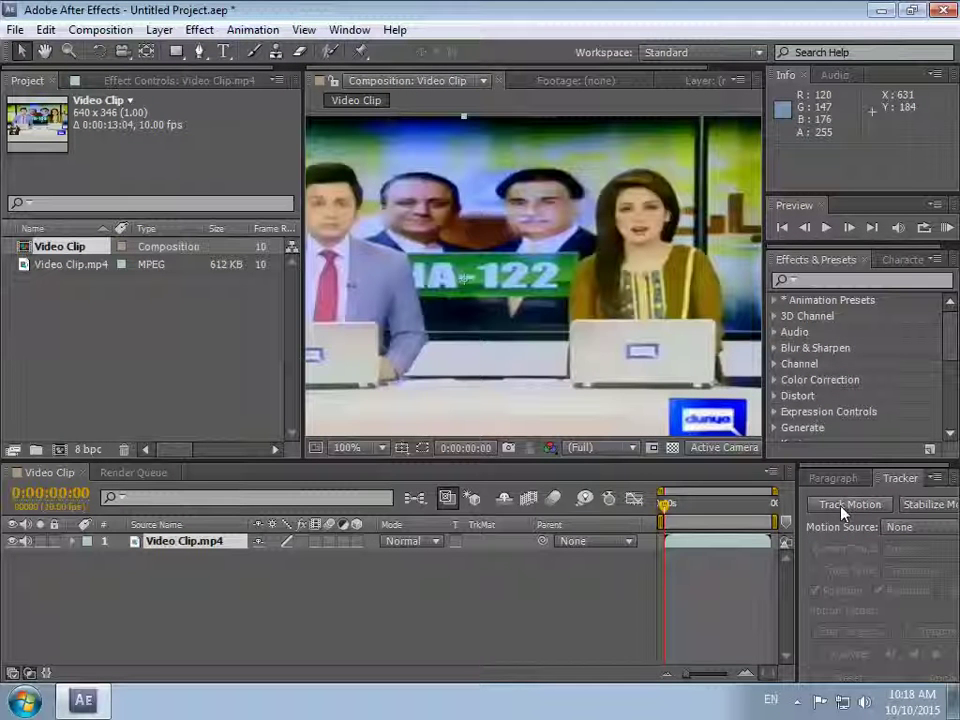
Add Null 1, position it over the anchor's face, and select the Video Clip.mp4 layer for tracking.
{"action": "left_click", "coordinate": [159, 29]}
{"action": "mouse_move", "coordinate": [225, 36]}
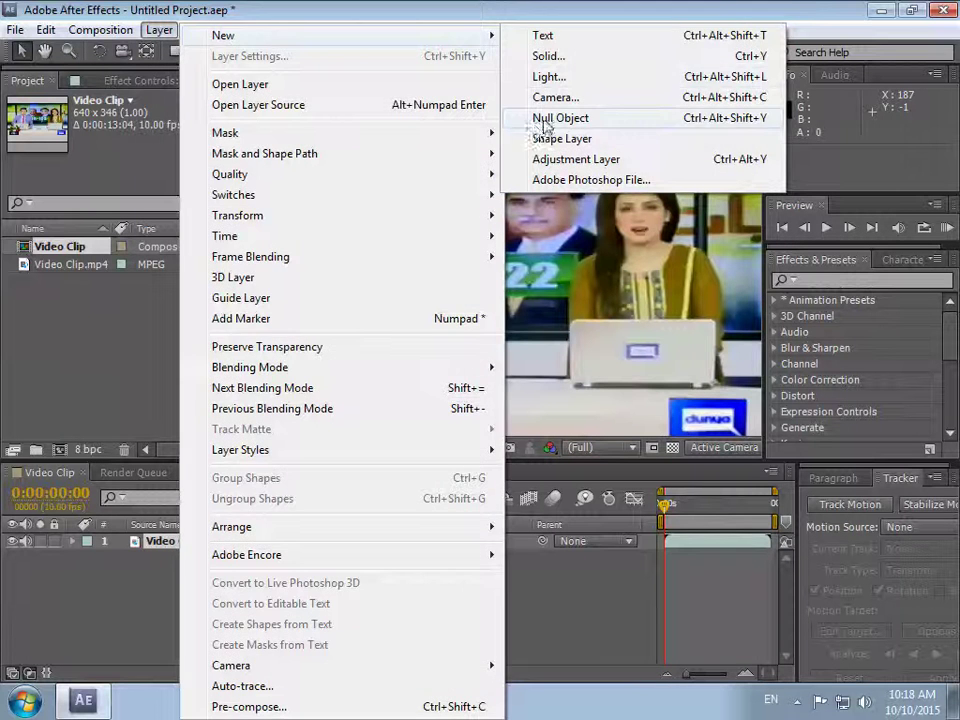
{"action": "left_click", "coordinate": [546, 118]}
{"action": "mouse_move", "coordinate": [510, 300]}
{"action": "left_mouse_down"}
{"action": "mouse_move", "coordinate": [618, 248]}
{"action": "mouse_move", "coordinate": [640, 210]}
{"action": "left_mouse_up"}
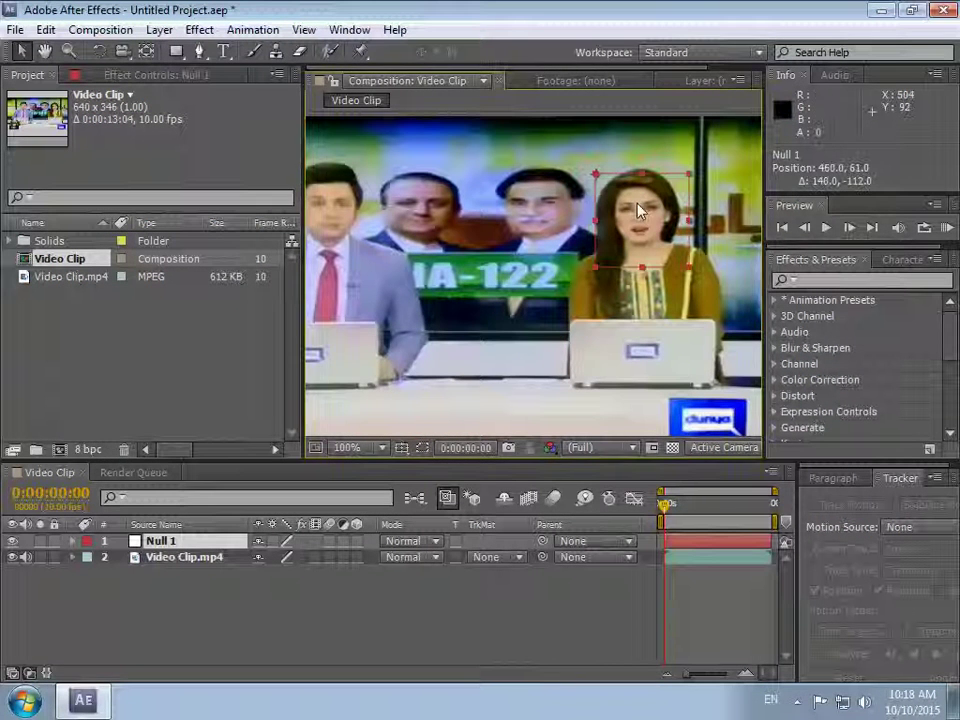
{"action": "left_click", "coordinate": [208, 563]}
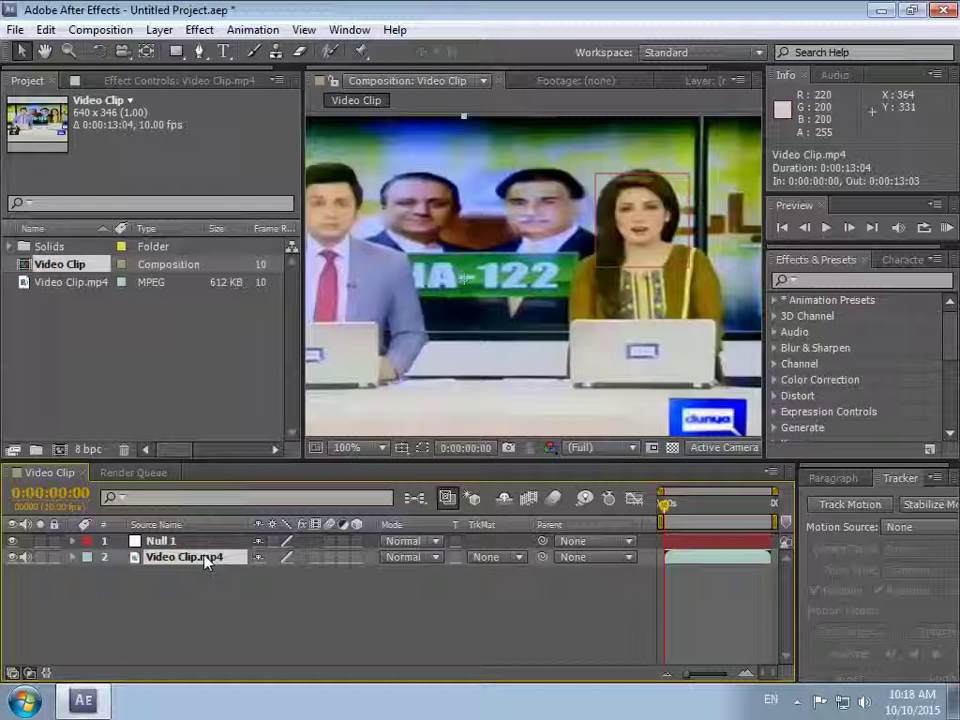
{"action": "left_click", "coordinate": [845, 506]}
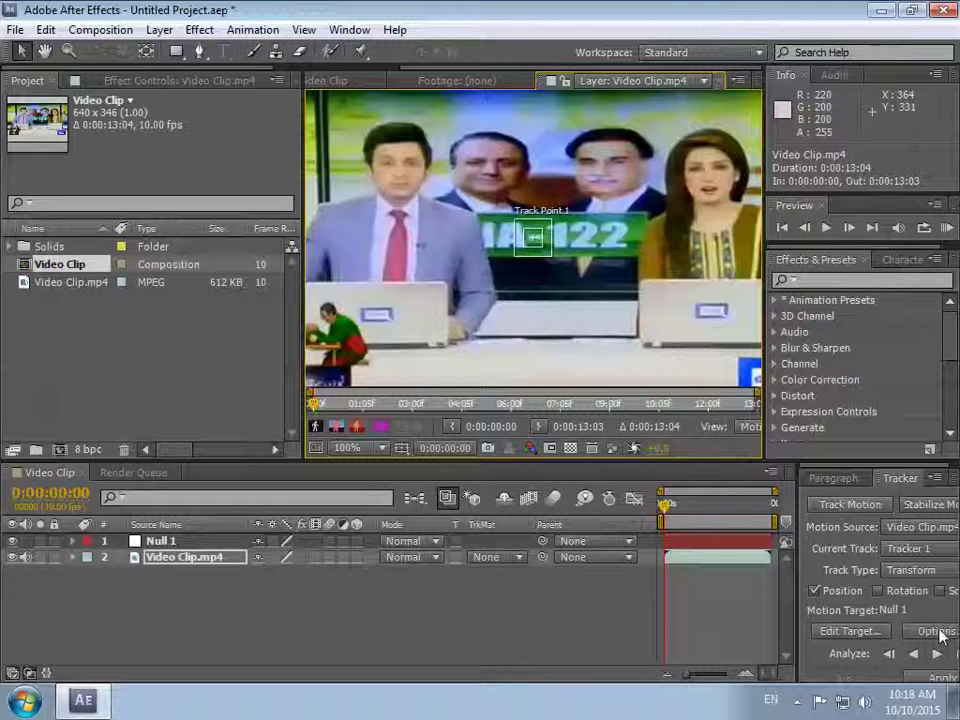
Enable Rotation tracking and place Track Points 1 and 2 on the anchor's face.
{"action": "left_click", "coordinate": [880, 591]}
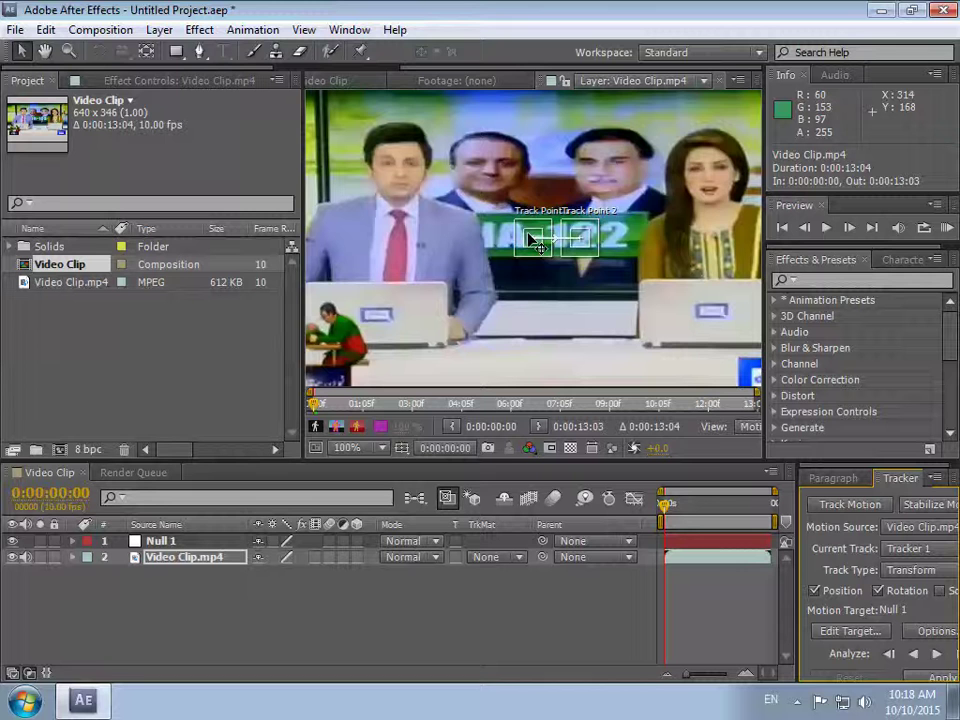
{"action": "mouse_move", "coordinate": [532, 240]}
{"action": "left_mouse_down"}
{"action": "mouse_move", "coordinate": [685, 193]}
{"action": "mouse_move", "coordinate": [694, 176]}
{"action": "left_mouse_up"}
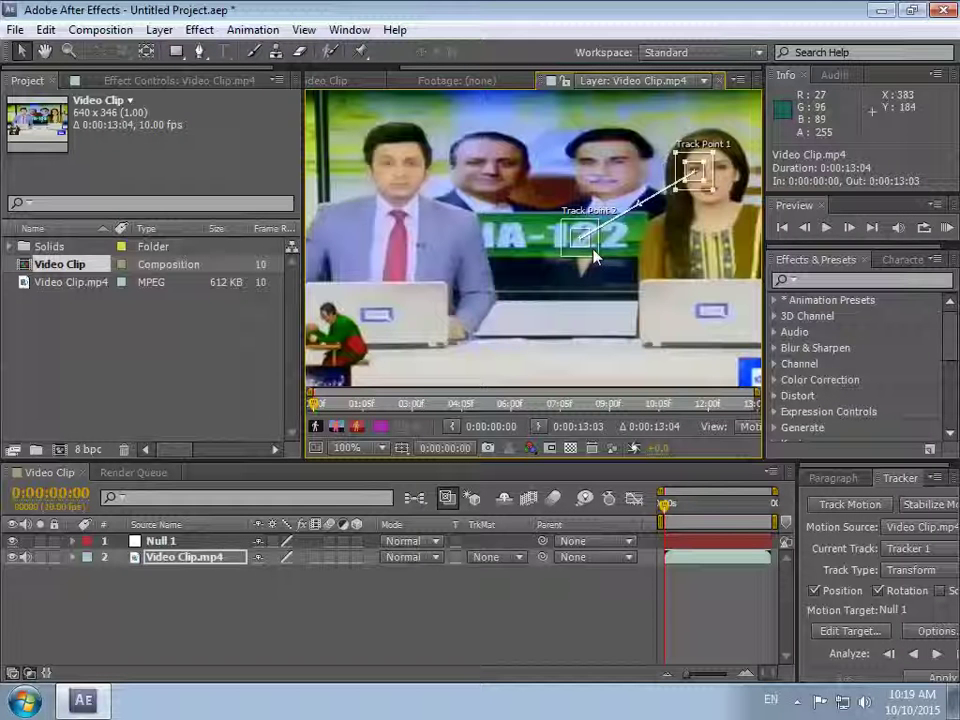
{"action": "mouse_move", "coordinate": [600, 253]}
{"action": "left_mouse_down"}
{"action": "mouse_move", "coordinate": [740, 184]}
{"action": "mouse_move", "coordinate": [728, 186]}
{"action": "left_mouse_up"}
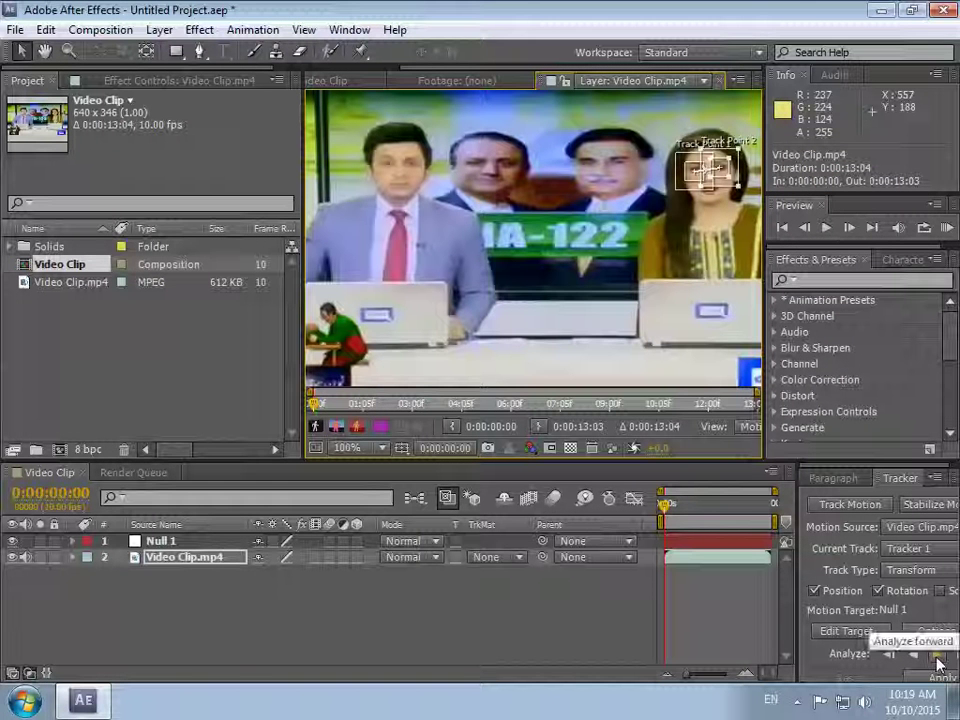
Dismiss the system tray popup and analyse the track forward to 0:00:13:03.
{"action": "left_click", "coordinate": [797, 702]}
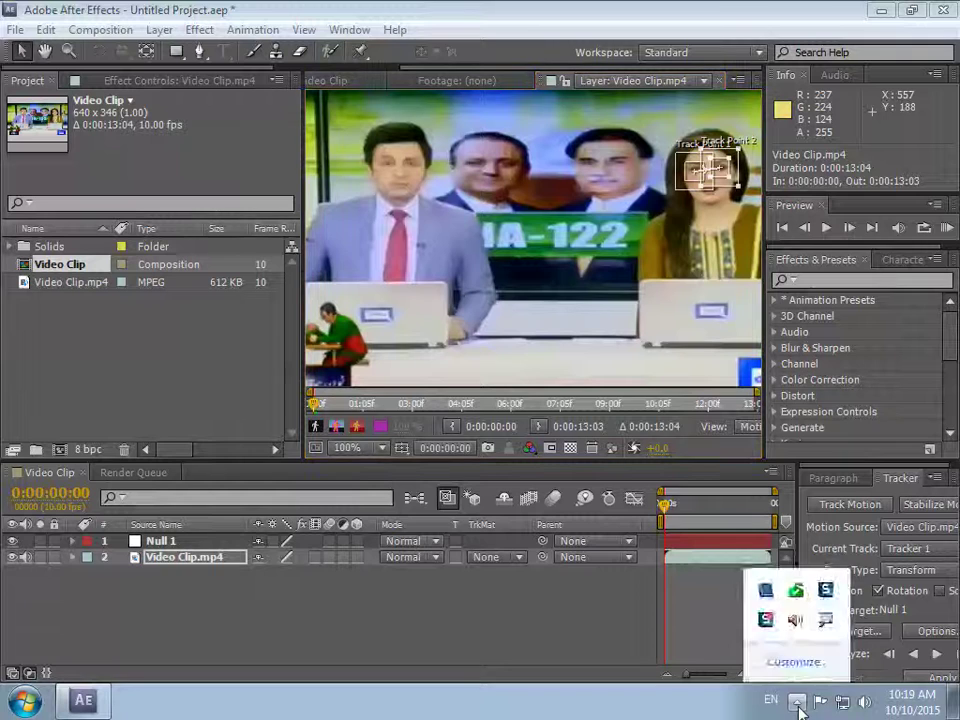
{"action": "left_click", "coordinate": [797, 702]}
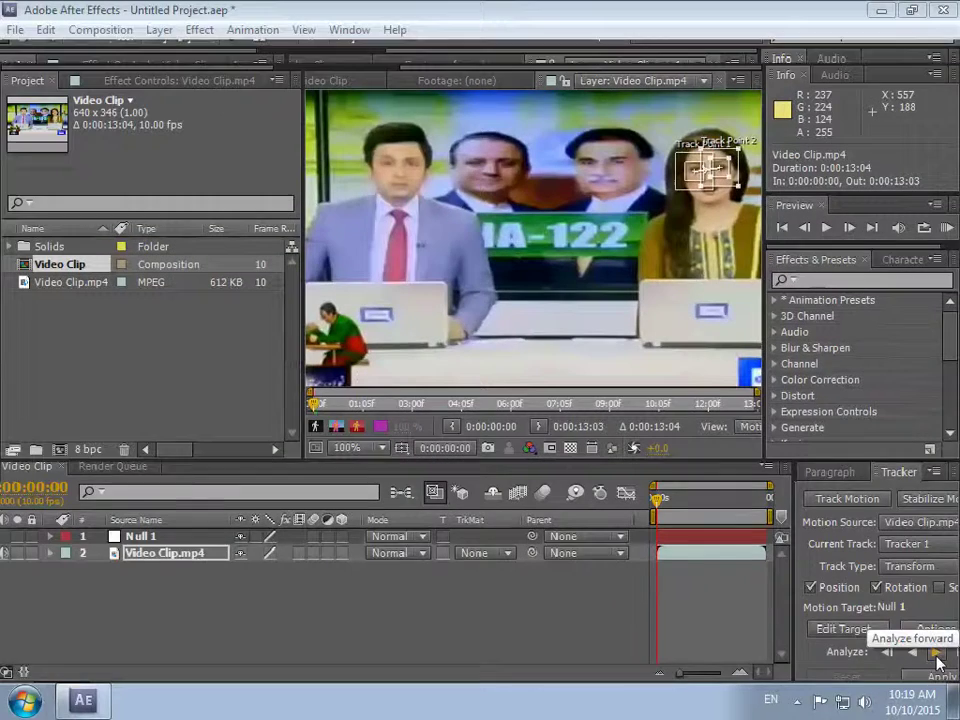
{"action": "left_click", "coordinate": [938, 655]}
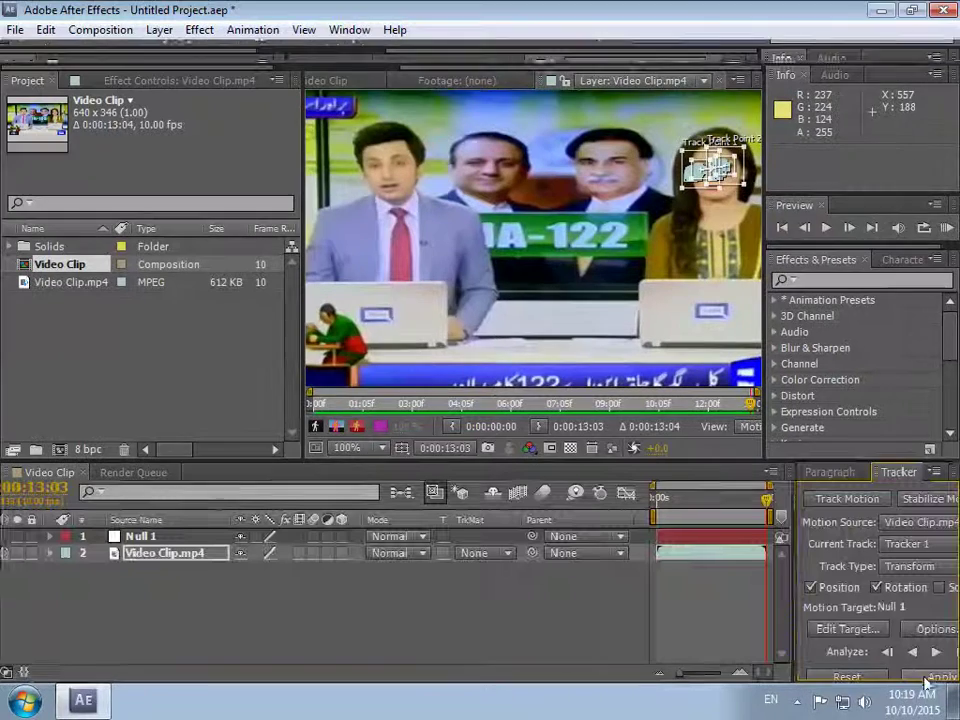
{"action": "left_click", "coordinate": [928, 680]}
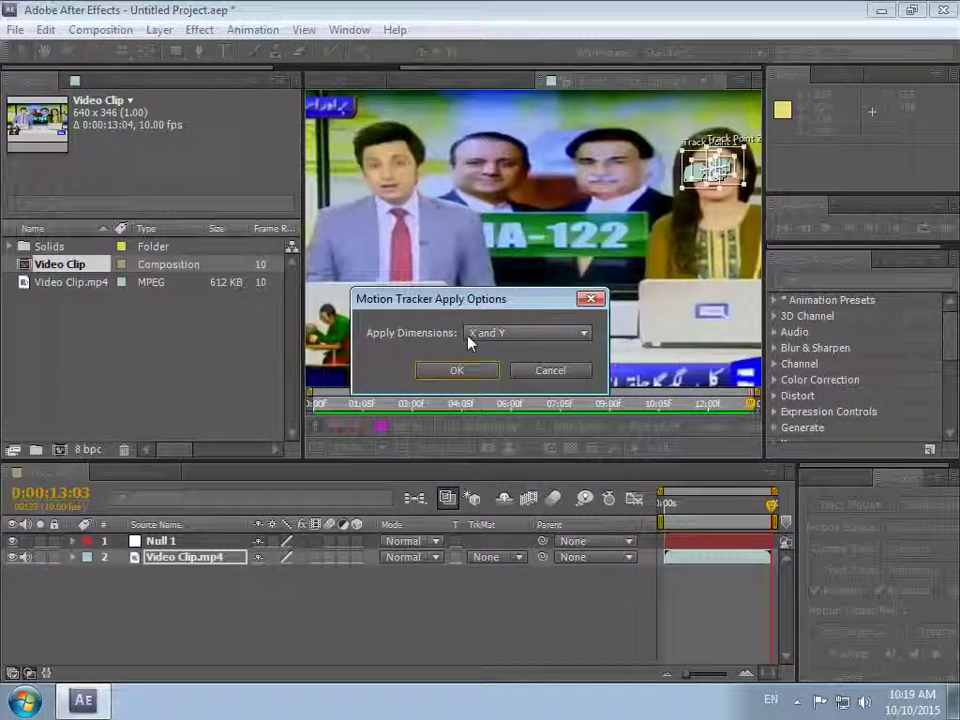
Apply the tracked motion to Null 1 with Apply Dimensions set to X and Y.
{"action": "left_click", "coordinate": [581, 334]}
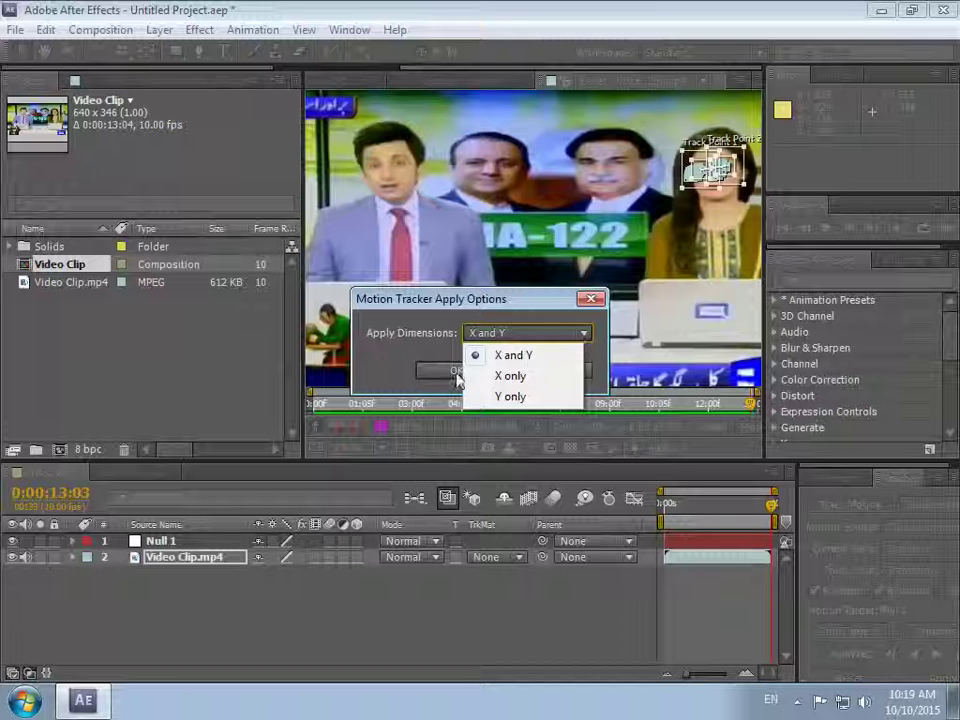
{"action": "left_click", "coordinate": [383, 367]}
{"action": "left_click", "coordinate": [452, 374]}
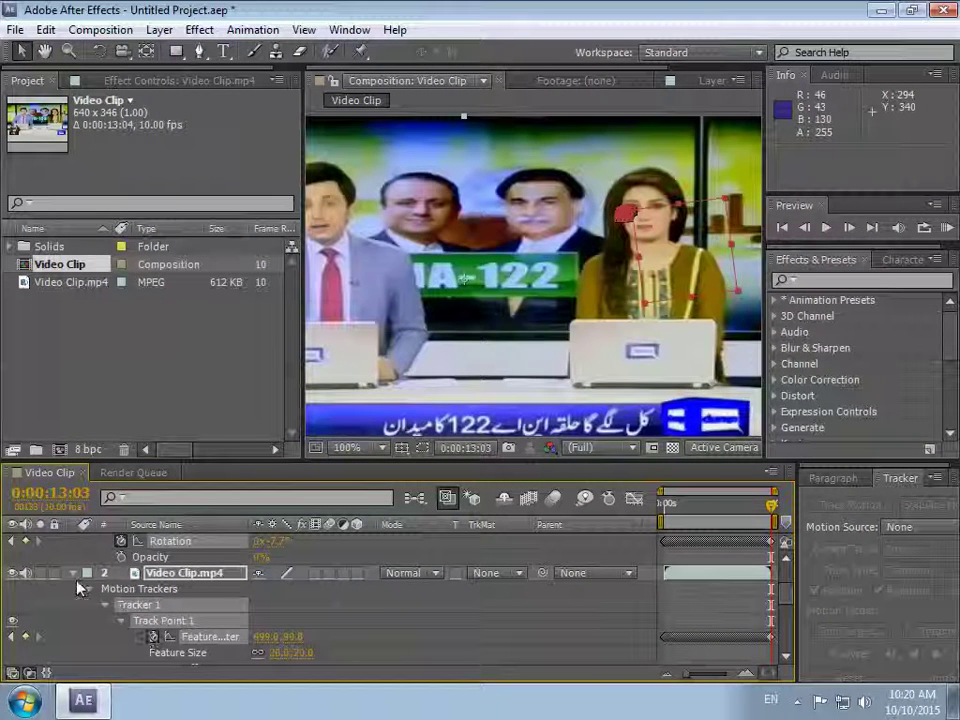
Collapse layer properties, select Null 1, and add Adjustment Layer 1 above it.
{"action": "key", "text": "ctrl+grave"}
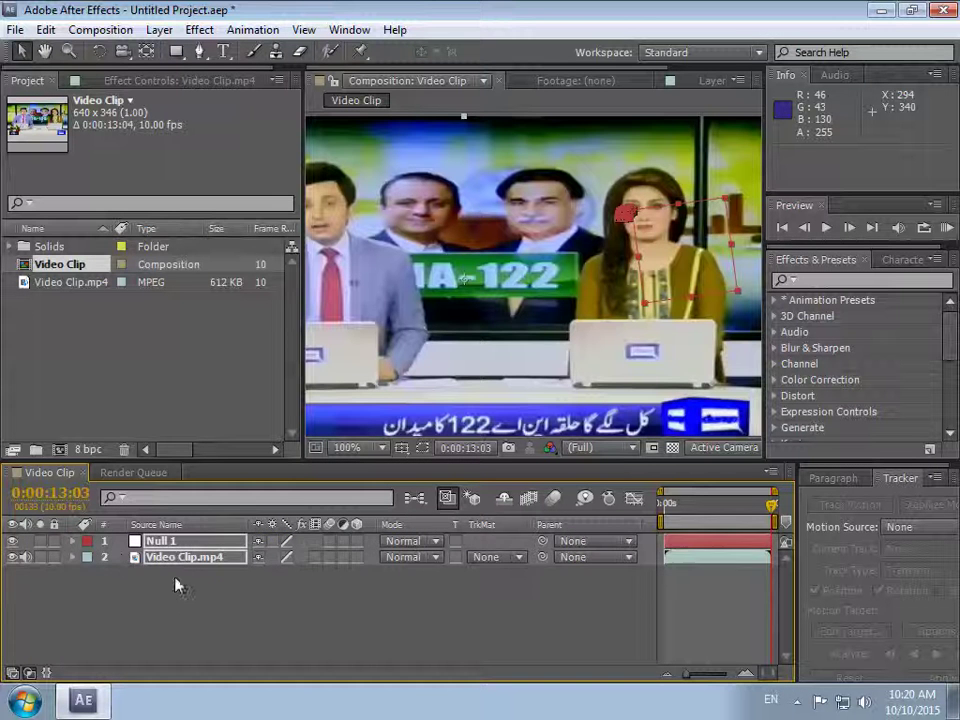
{"action": "left_click", "coordinate": [188, 605]}
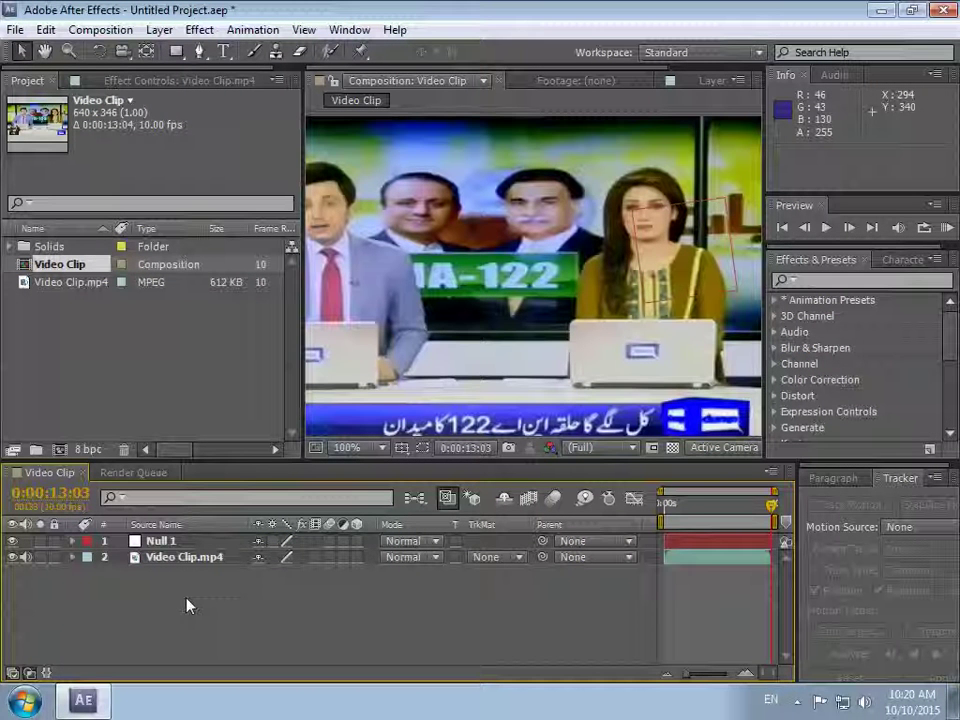
{"action": "left_click", "coordinate": [195, 543]}
{"action": "left_click", "coordinate": [160, 30]}
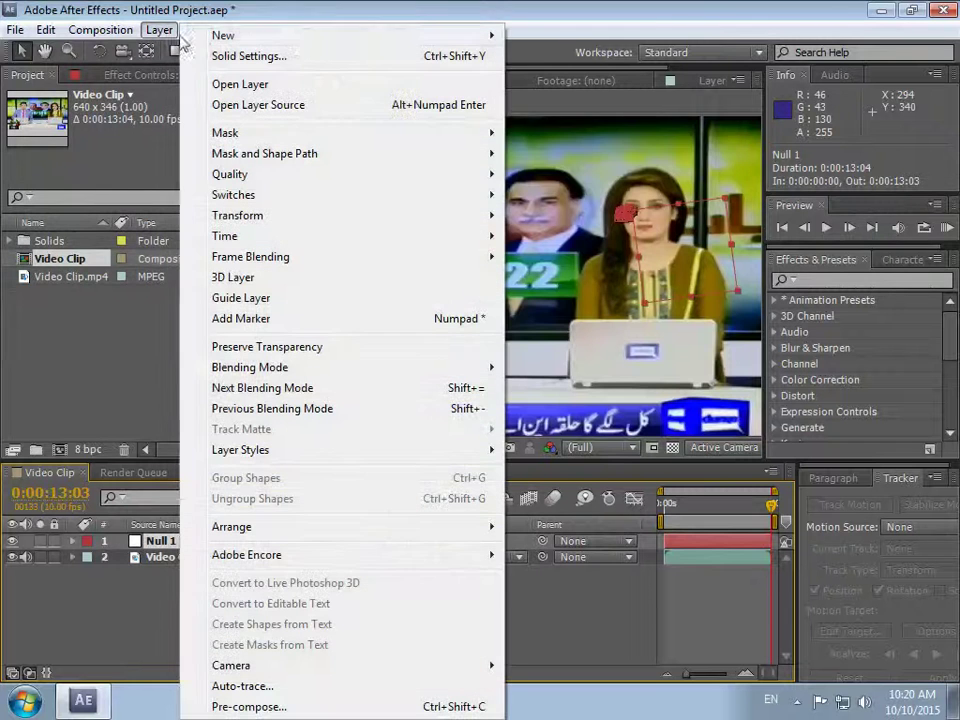
{"action": "mouse_move", "coordinate": [220, 37]}
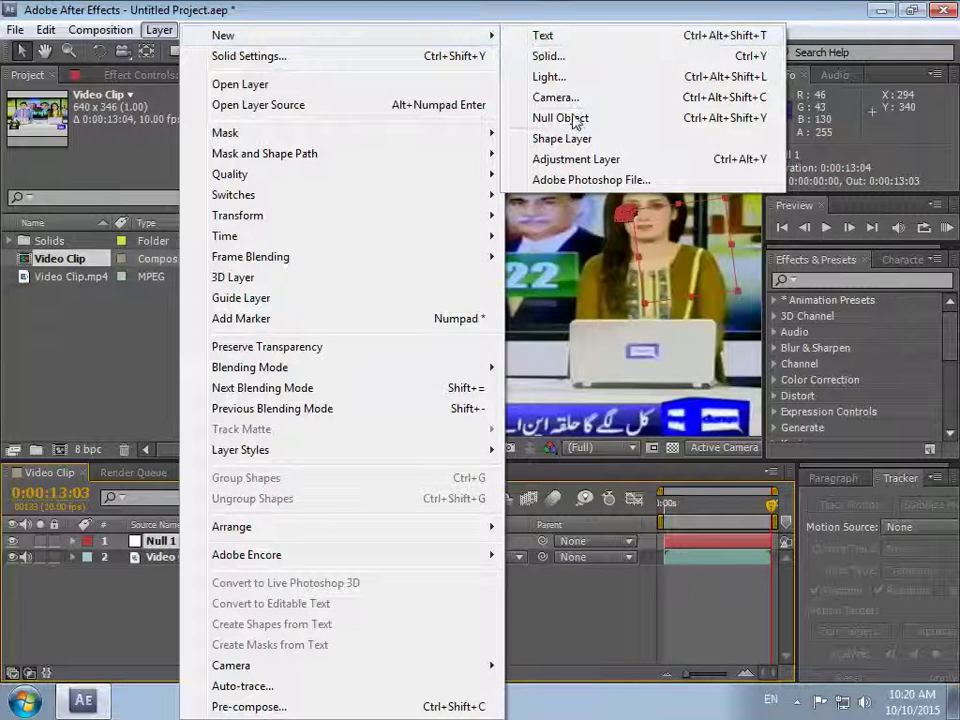
{"action": "left_click", "coordinate": [578, 160]}
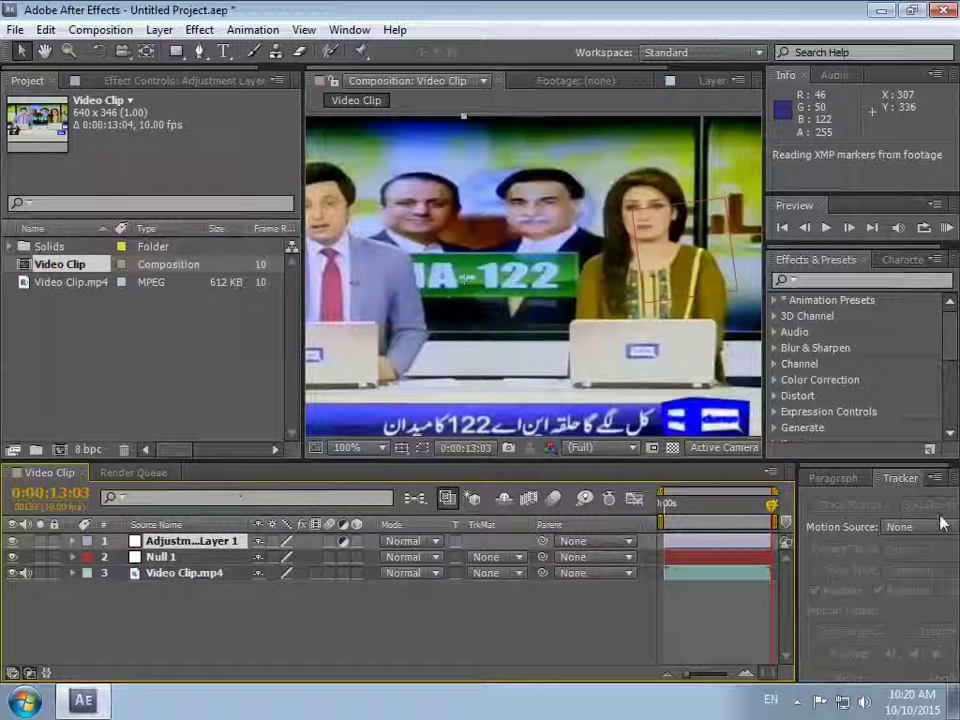
Search the effects for 'mos' and drag Mosaic onto Adjustment Layer 1.
{"action": "left_click", "coordinate": [835, 280]}
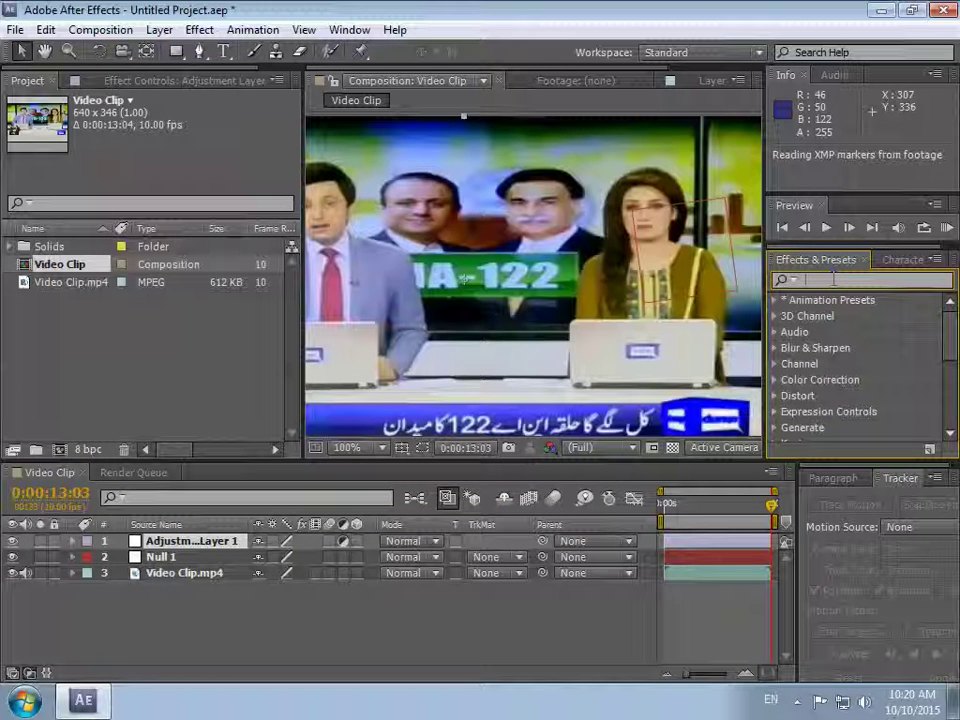
{"action": "type", "text": "m"}
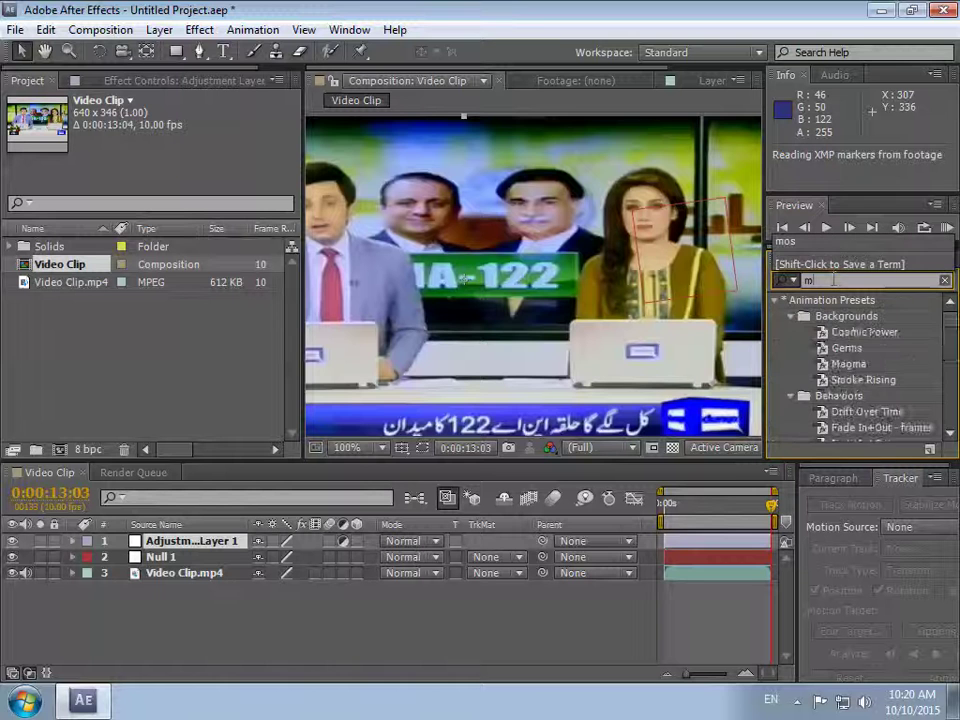
{"action": "type", "text": "o"}
{"action": "type", "text": "s"}
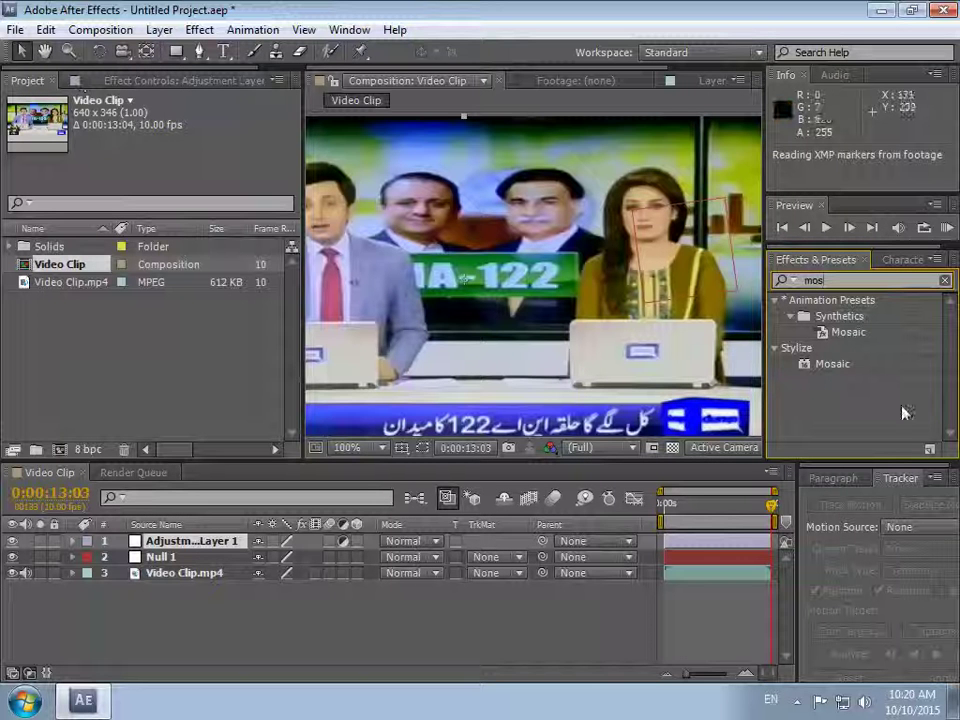
{"action": "mouse_move", "coordinate": [833, 366]}
{"action": "left_mouse_down"}
{"action": "mouse_move", "coordinate": [340, 490]}
{"action": "mouse_move", "coordinate": [215, 541]}
{"action": "left_mouse_up"}
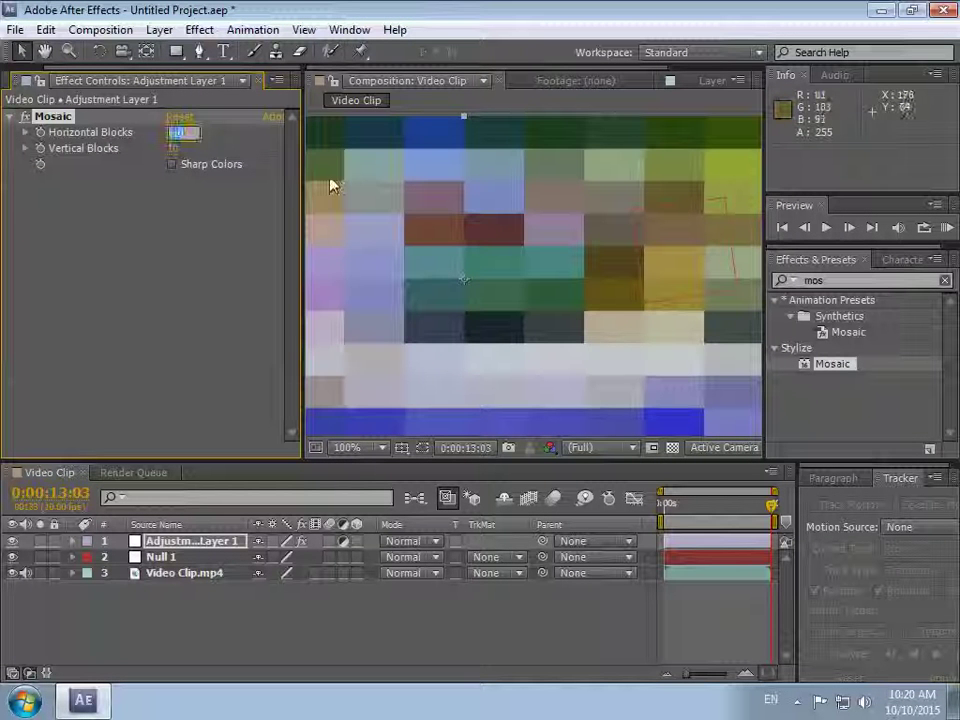
Set Mosaic to 70 horizontal and 70 vertical blocks, then hide Adjustment Layer 1.
{"action": "type", "text": "20"}
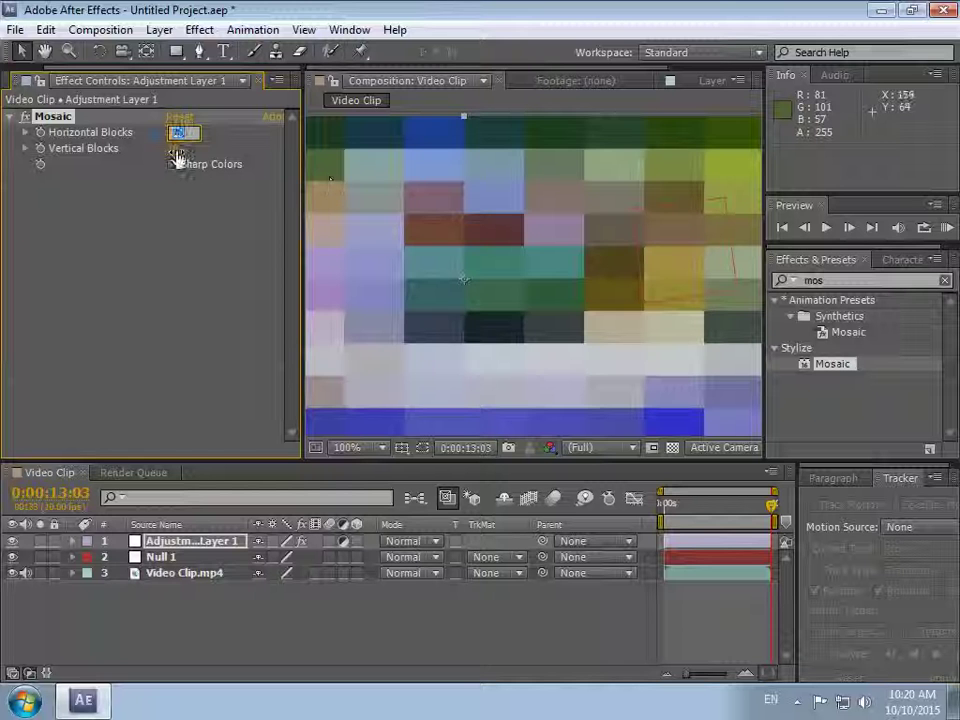
{"action": "type", "text": "70"}
{"action": "key", "text": "Tab"}
{"action": "type", "text": "70"}
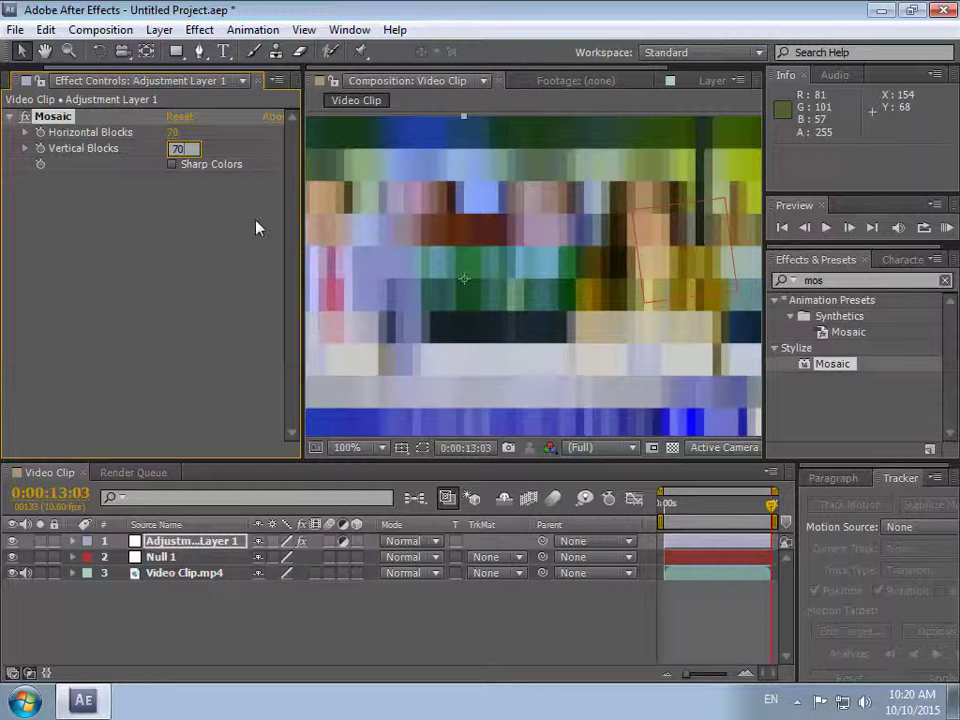
{"action": "key", "text": "Return"}
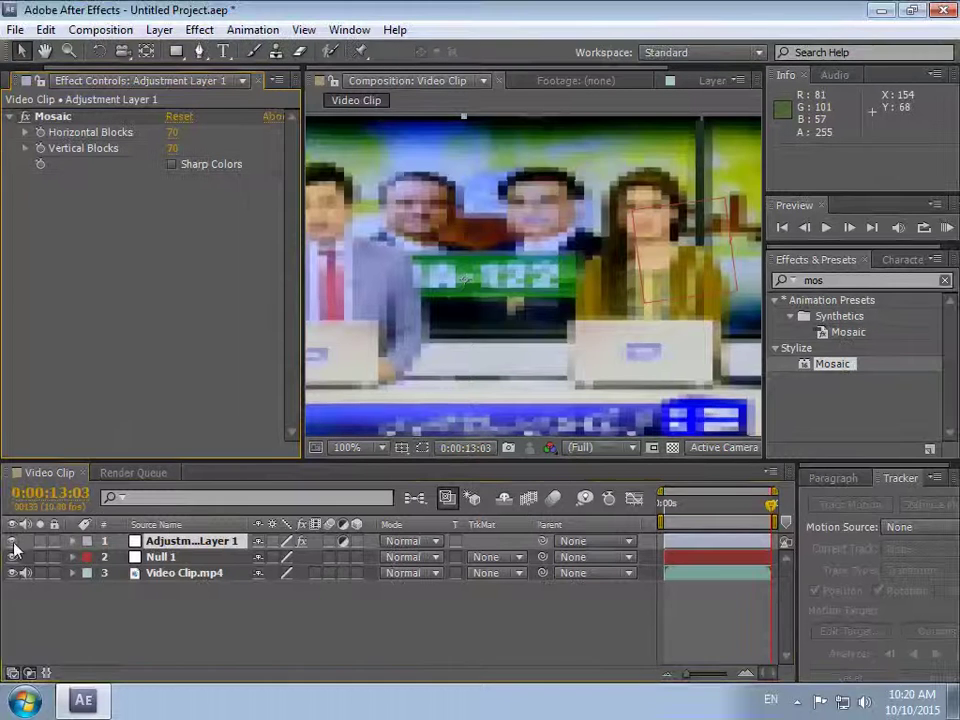
{"action": "left_click", "coordinate": [12, 542]}
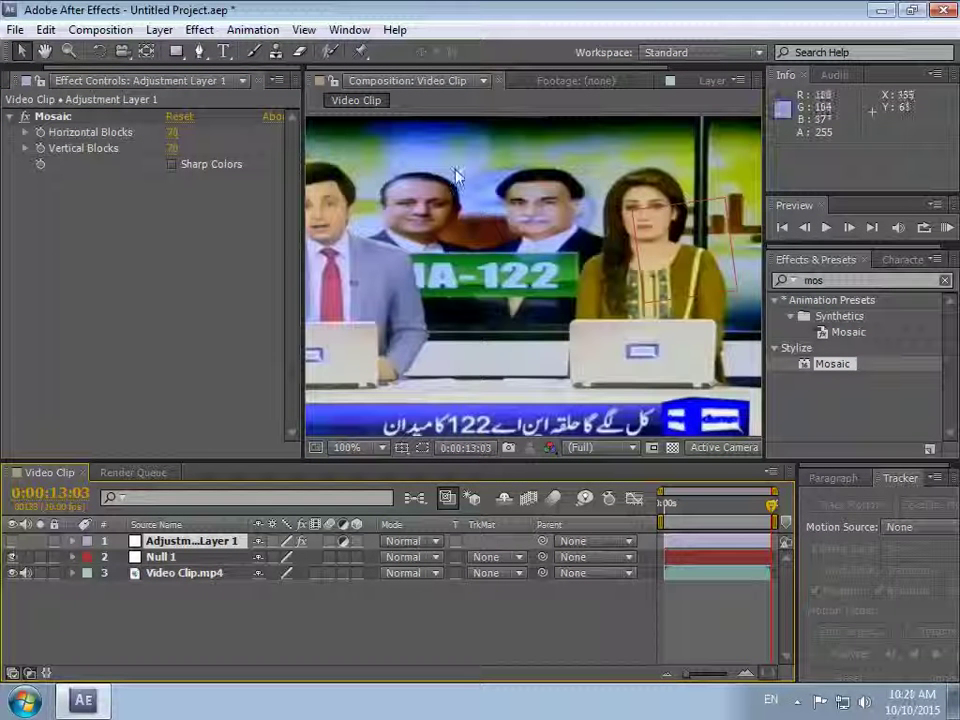
{"action": "left_click", "coordinate": [200, 55]}
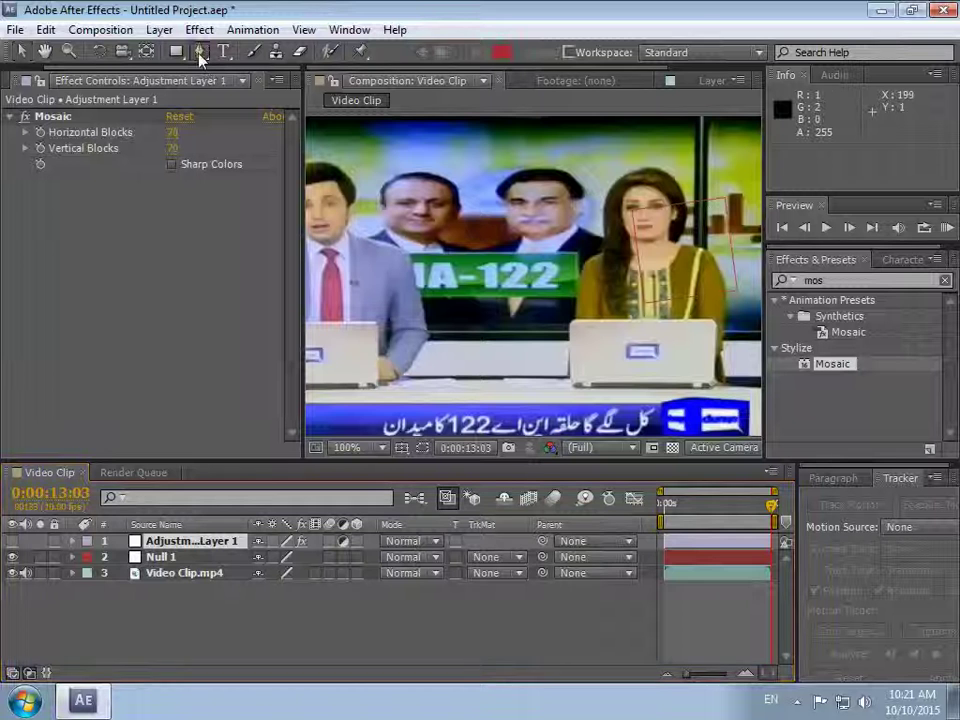
Draw a mask around the anchor's face on Adjustment Layer 1 and make it visible again.
{"action": "left_click", "coordinate": [657, 187]}
{"action": "left_click", "coordinate": [675, 206]}
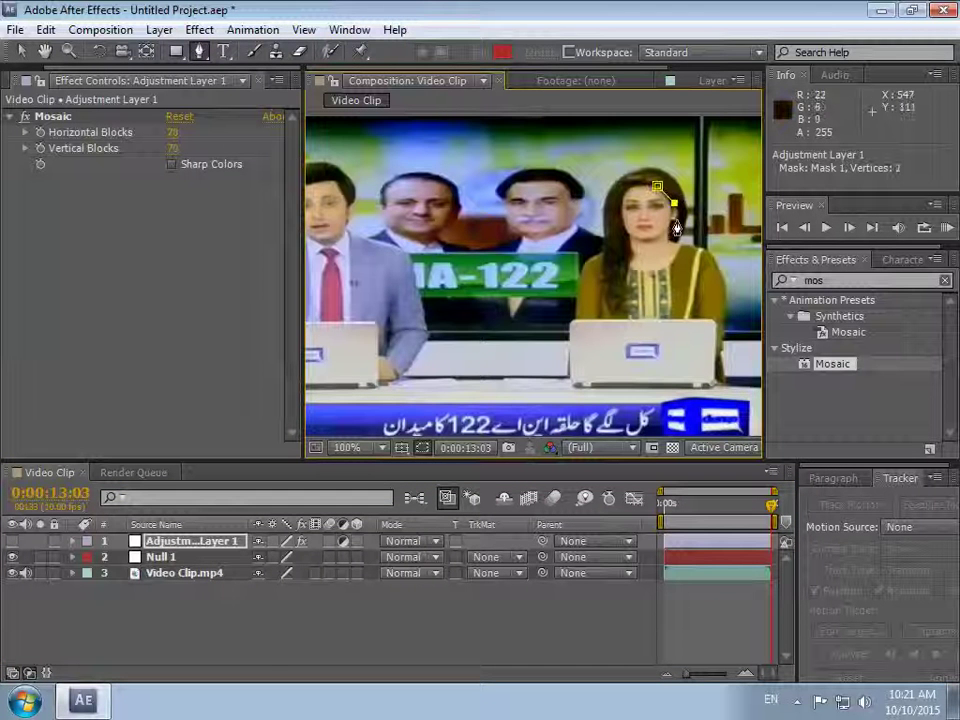
{"action": "left_click", "coordinate": [670, 240]}
{"action": "left_click", "coordinate": [666, 268]}
{"action": "left_click", "coordinate": [625, 270]}
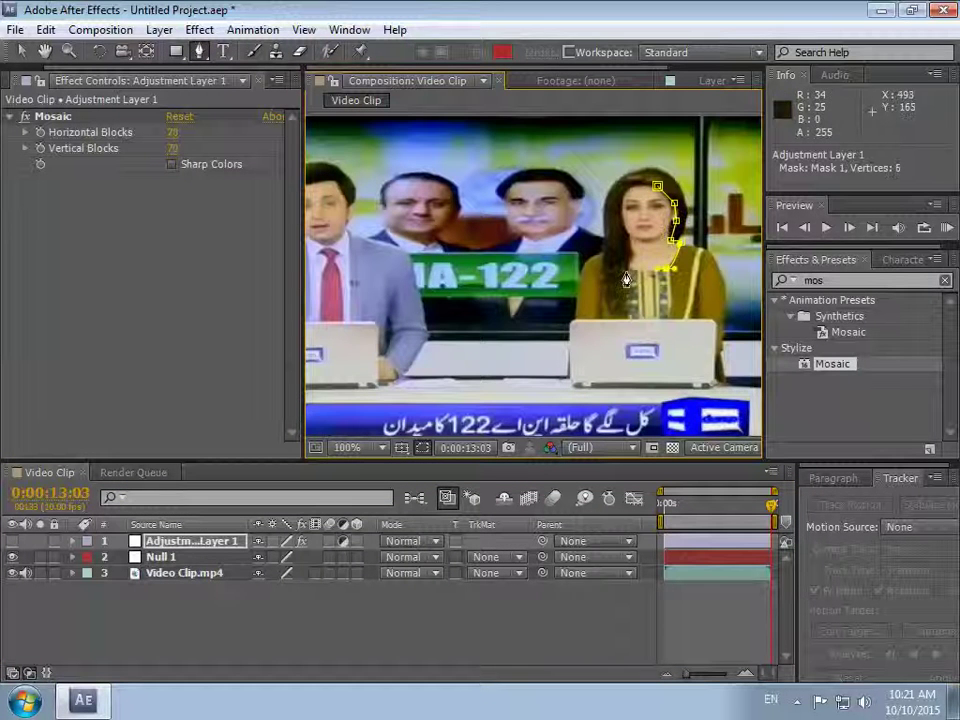
{"action": "left_click", "coordinate": [613, 252]}
{"action": "left_click", "coordinate": [616, 225]}
{"action": "left_click", "coordinate": [614, 198]}
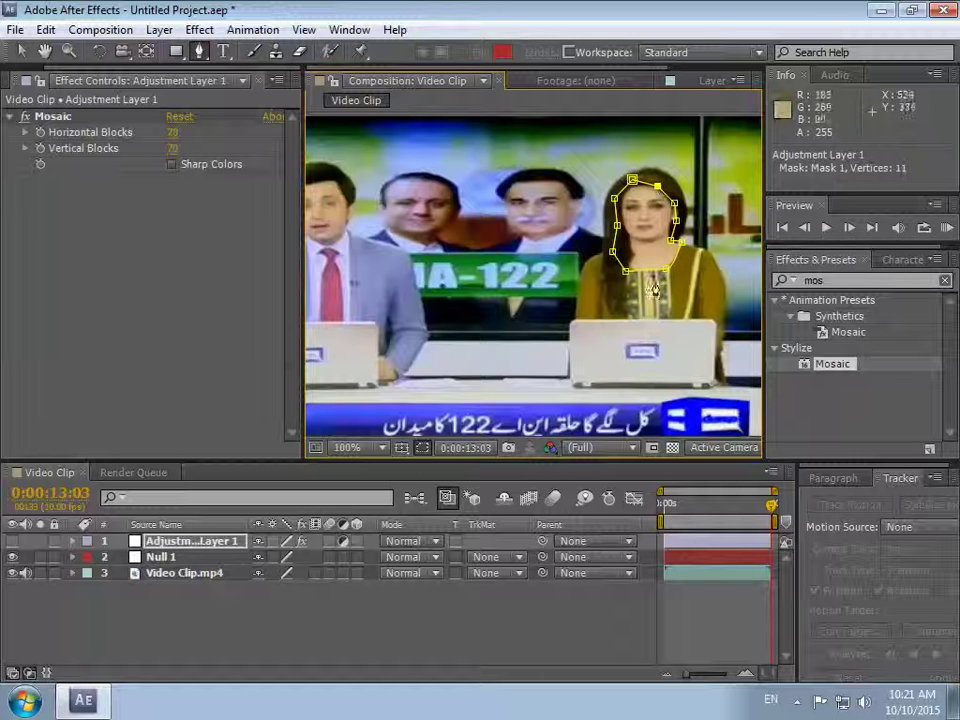
{"action": "left_click", "coordinate": [13, 541]}
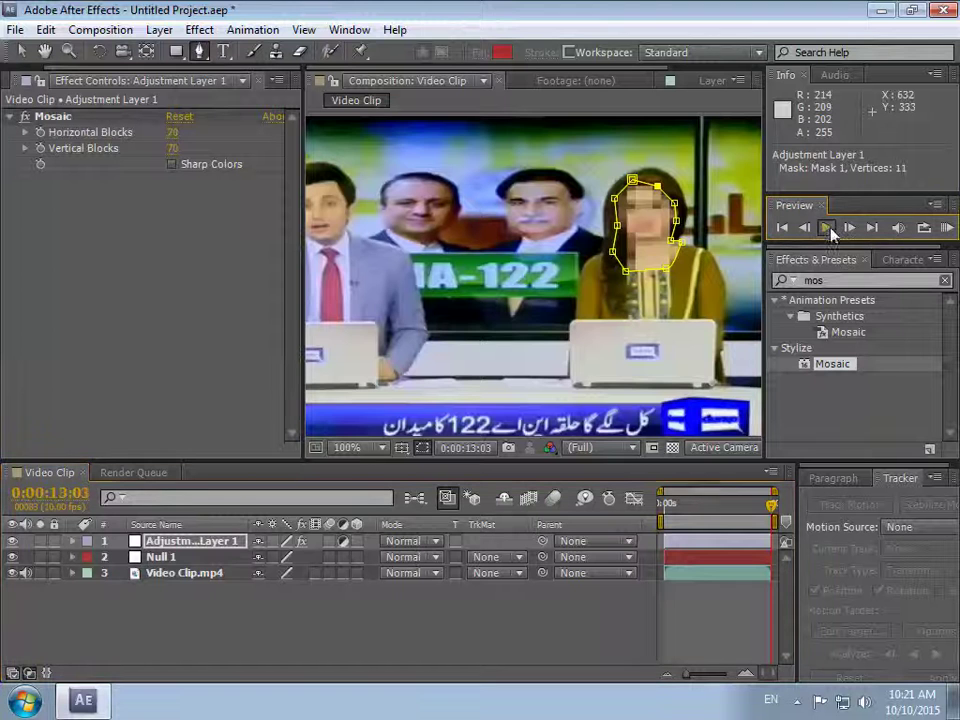
Play back the clip, then stop and scrub the frames to check the pixelated face.
{"action": "left_click", "coordinate": [828, 229]}
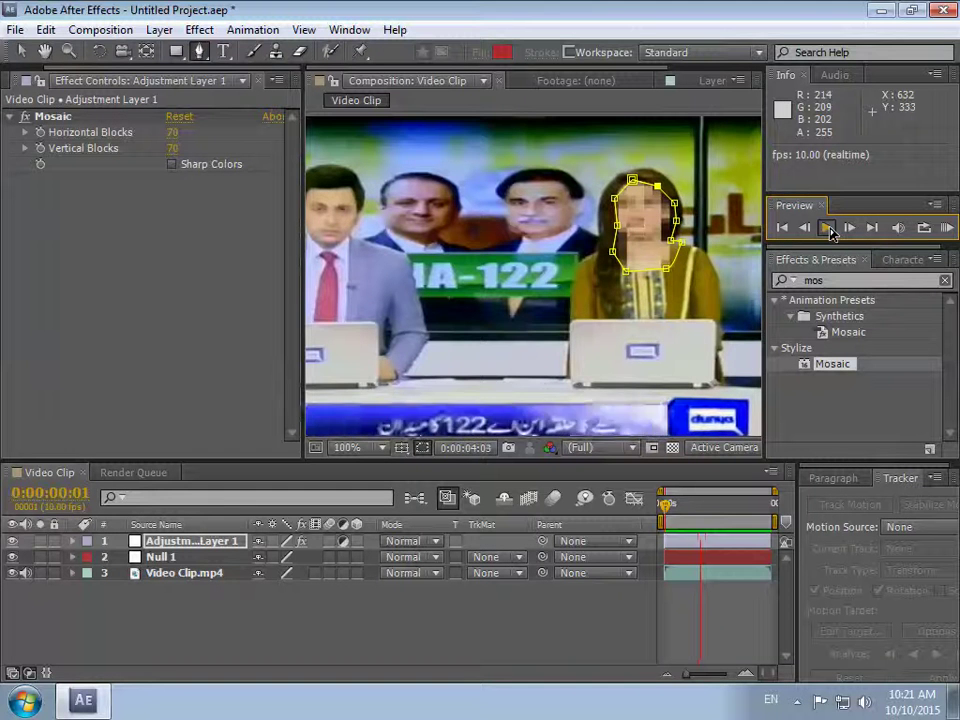
{"action": "left_click", "coordinate": [828, 228]}
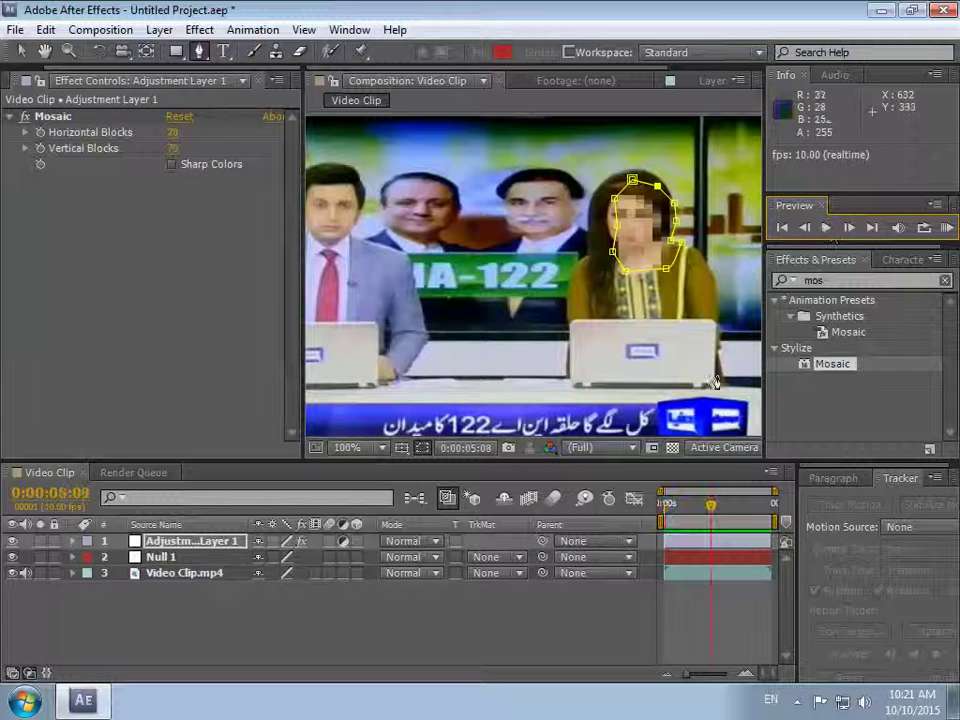
{"action": "left_click_drag", "start_coordinate": [708, 511], "coordinate": [708, 511]}
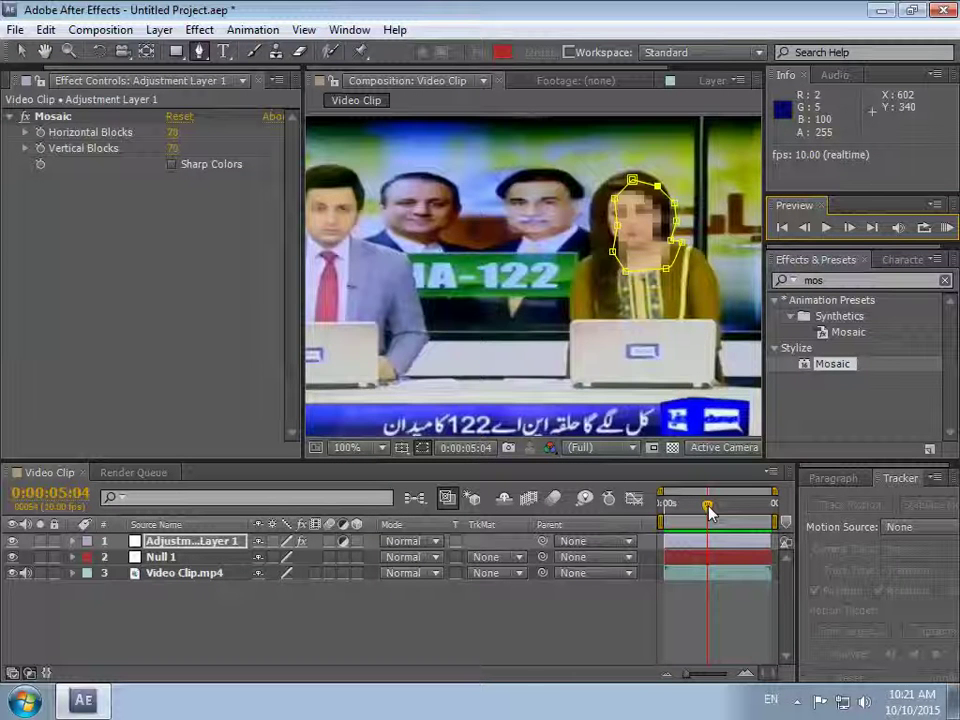
Select Adjustment Layer 1 and reveal its Position property.
{"action": "left_click", "coordinate": [172, 560]}
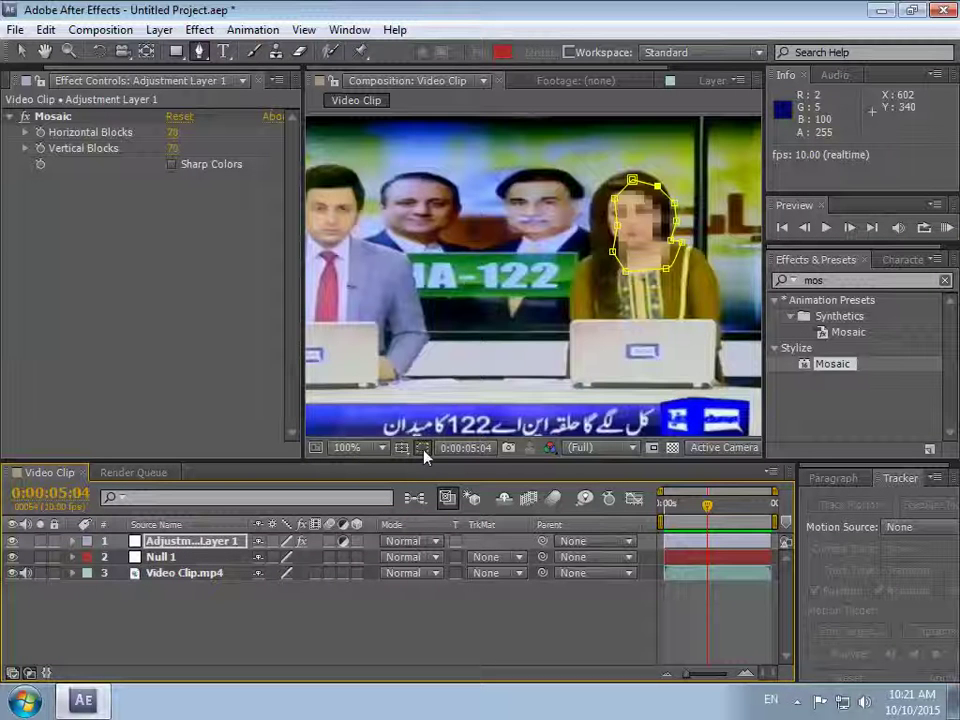
{"action": "left_click", "coordinate": [190, 541]}
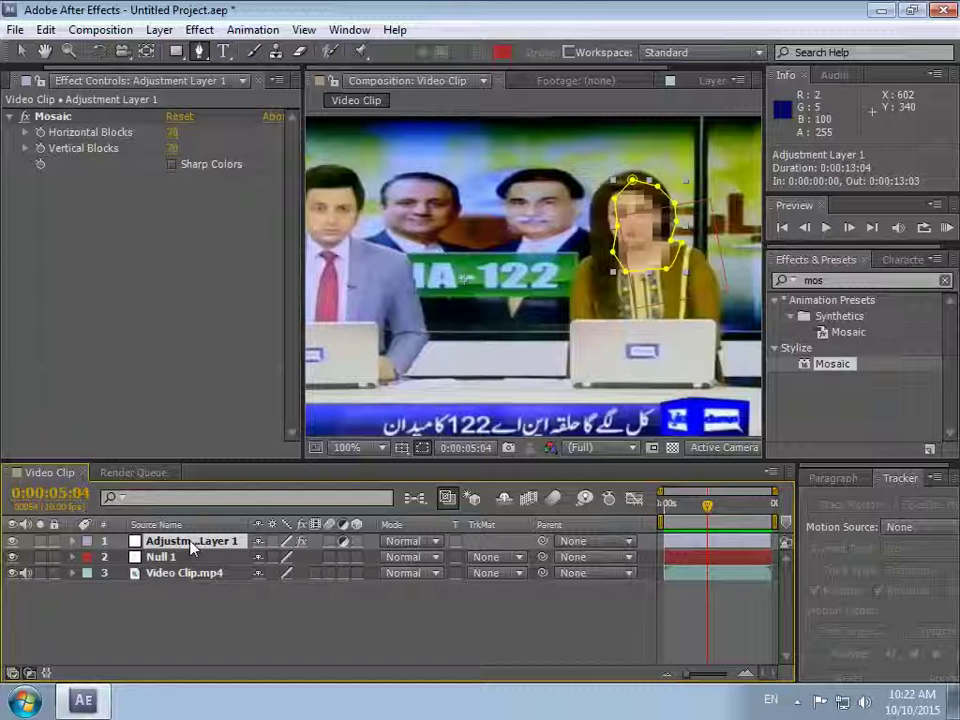
{"action": "key", "text": "p"}
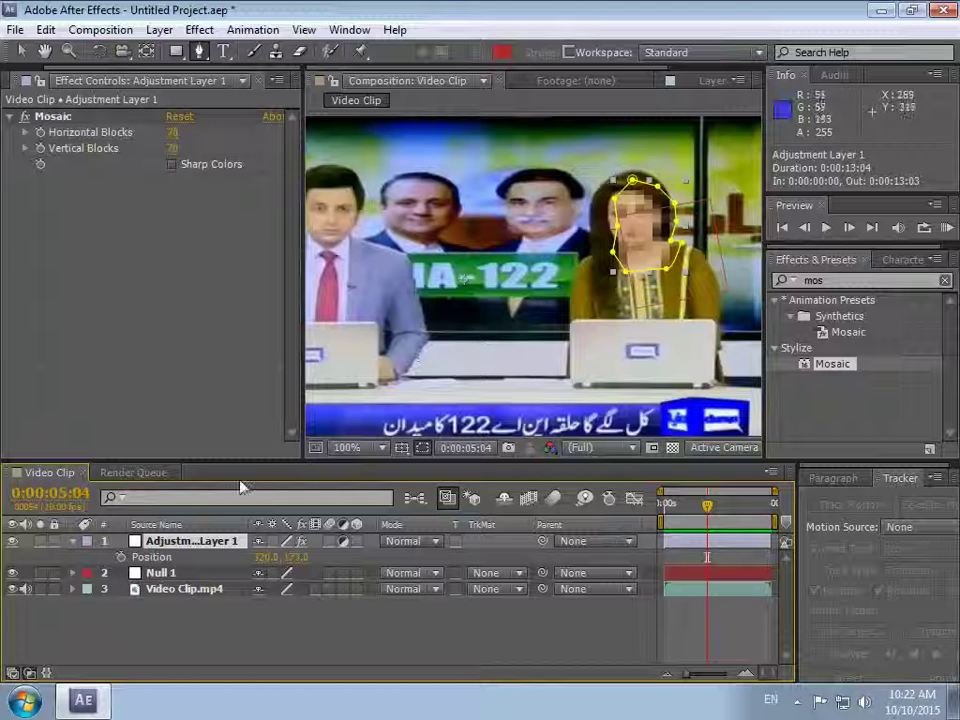
Keyframe Adjustment Layer 1's Position and shift the masked area 6 px left onto her face.
{"action": "left_click", "coordinate": [121, 558]}
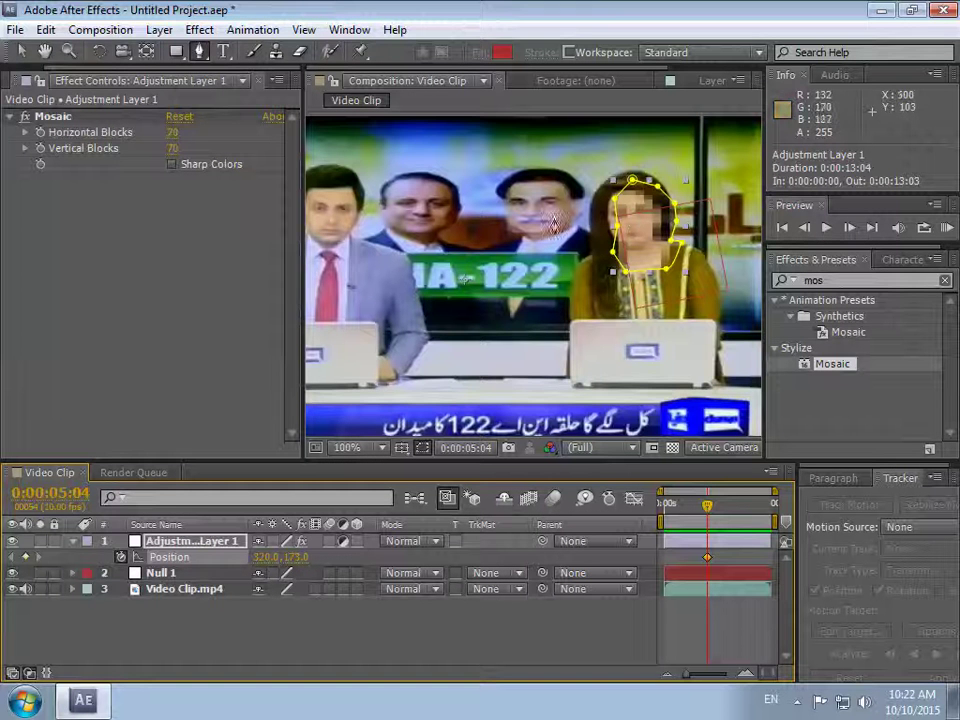
{"action": "left_click", "coordinate": [19, 55]}
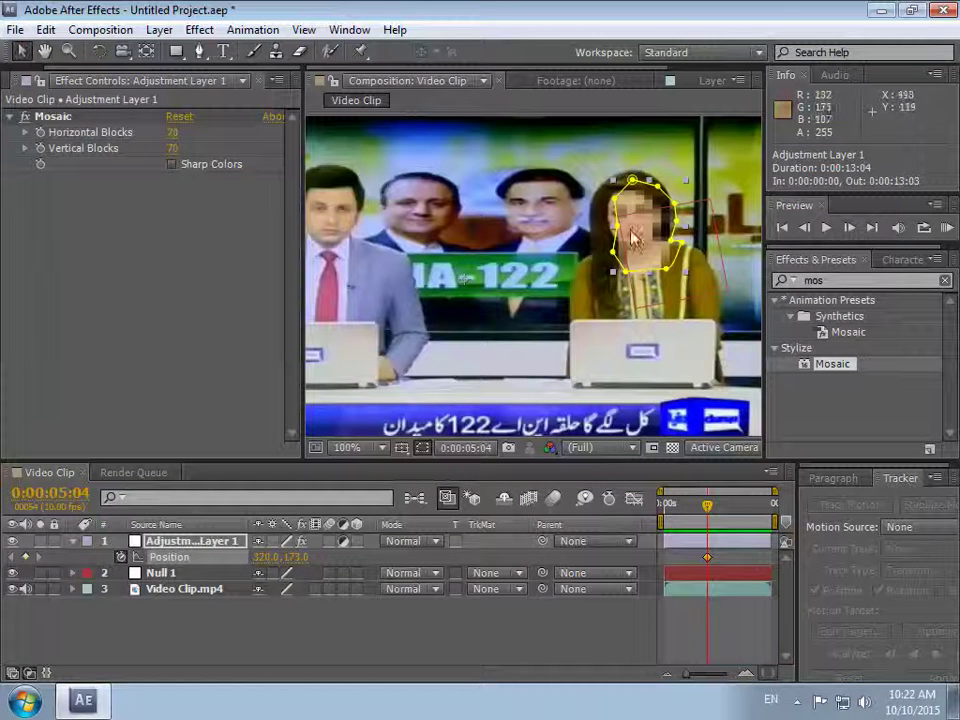
{"action": "left_click_drag", "start_coordinate": [617, 232], "coordinate": [604, 195]}
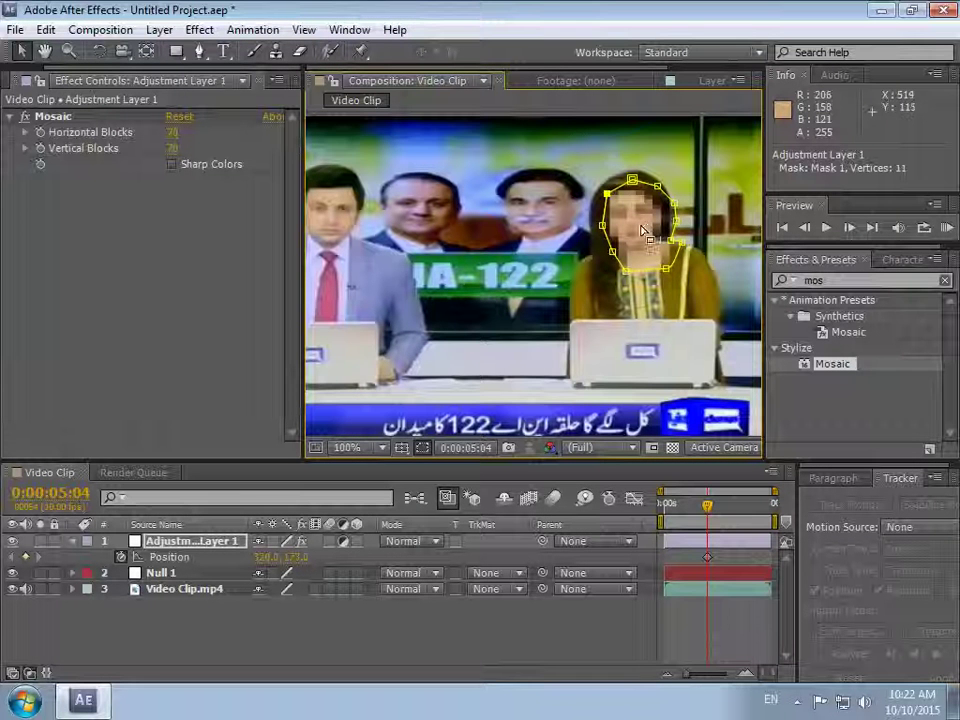
{"action": "key", "text": "Left"}
{"action": "key", "text": "Left"}
{"action": "key", "text": "Left"}
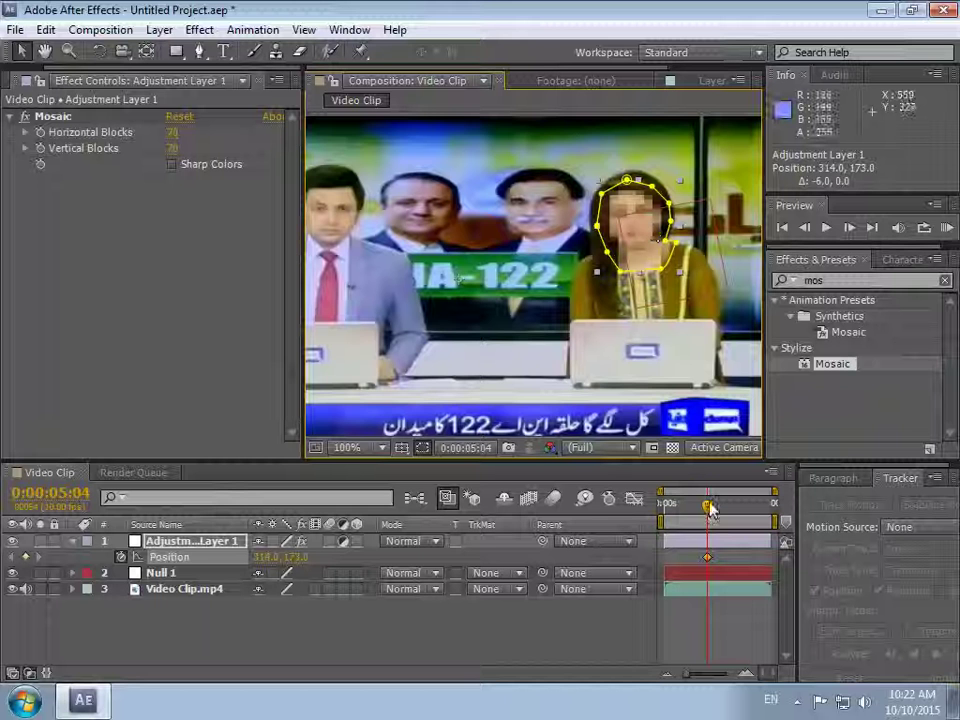
Check the mask at 0:00:06:04 and 0:00:06:02, then return to 0:00:00:00.
{"action": "left_click_drag", "start_coordinate": [710, 509], "coordinate": [718, 511]}
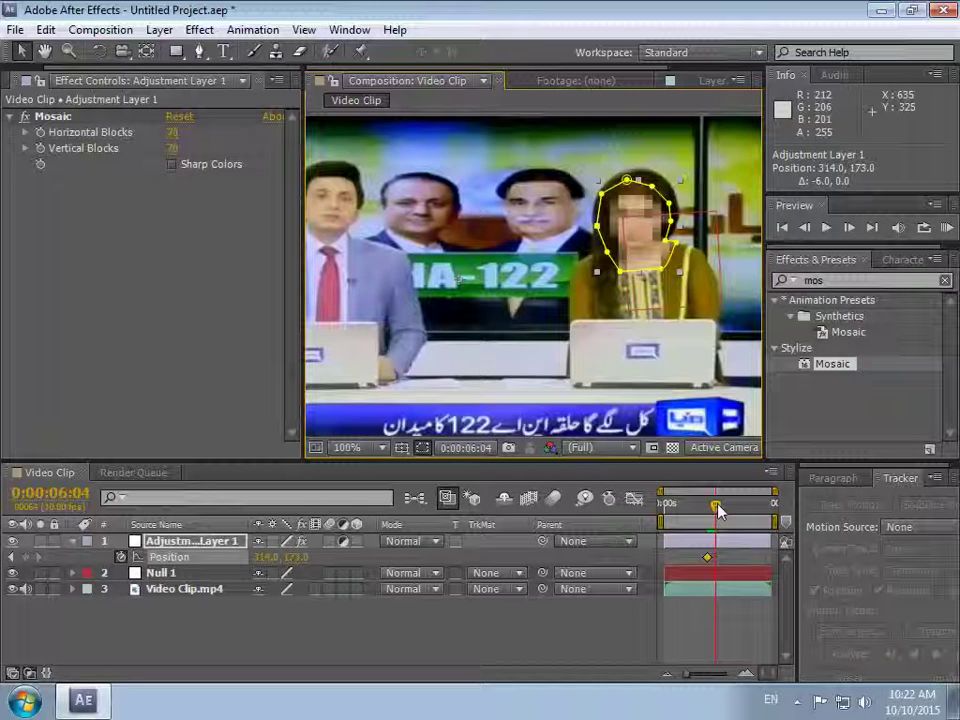
{"action": "left_click_drag", "start_coordinate": [718, 511], "coordinate": [714, 510]}
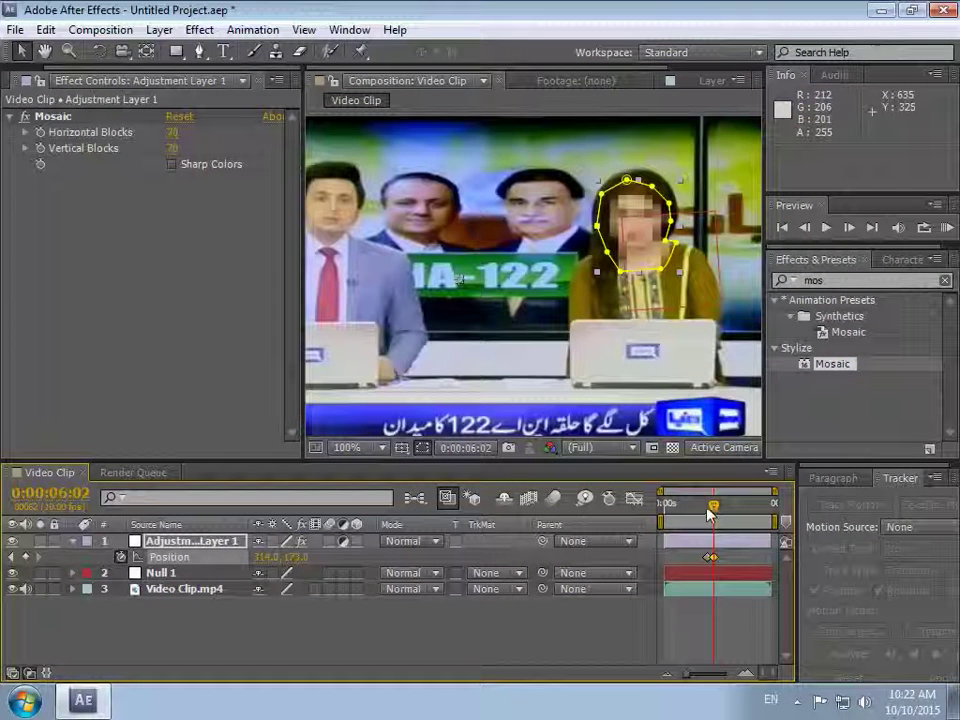
{"action": "left_click_drag", "start_coordinate": [713, 508], "coordinate": [662, 506]}
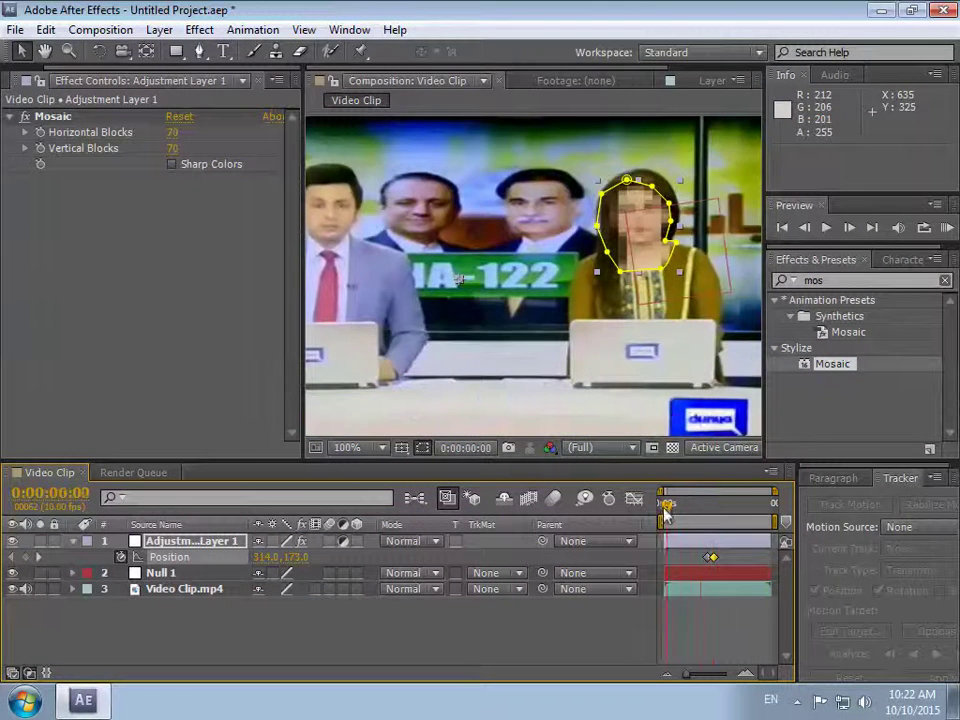
Preview the moving pixelation with the mask outline hidden, then go back to 0:00:01:00.
{"action": "left_click", "coordinate": [826, 228]}
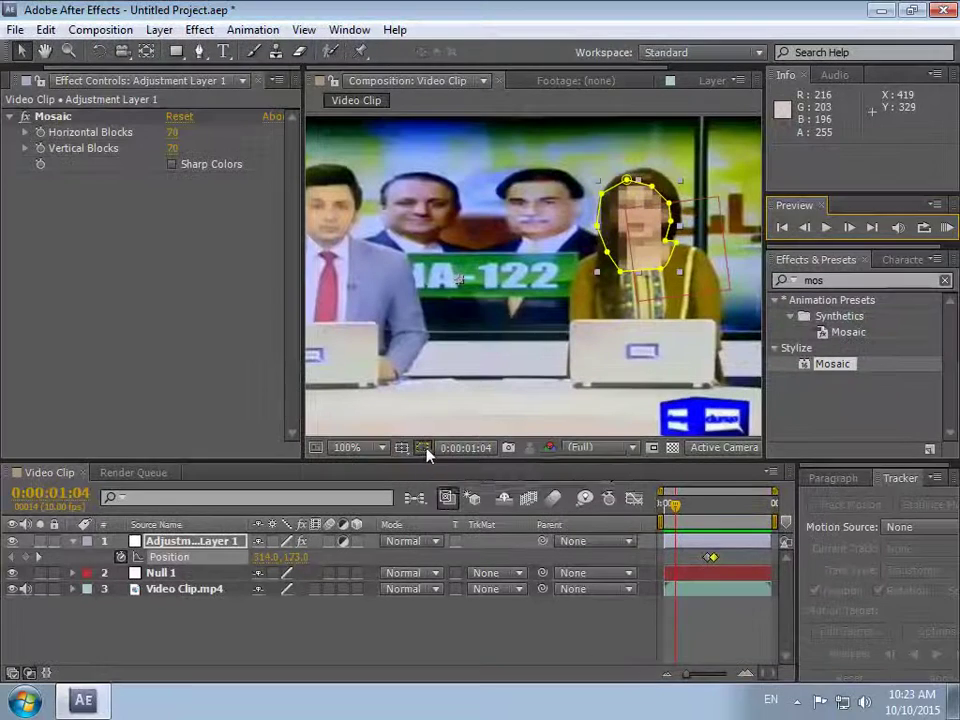
{"action": "left_click", "coordinate": [423, 450]}
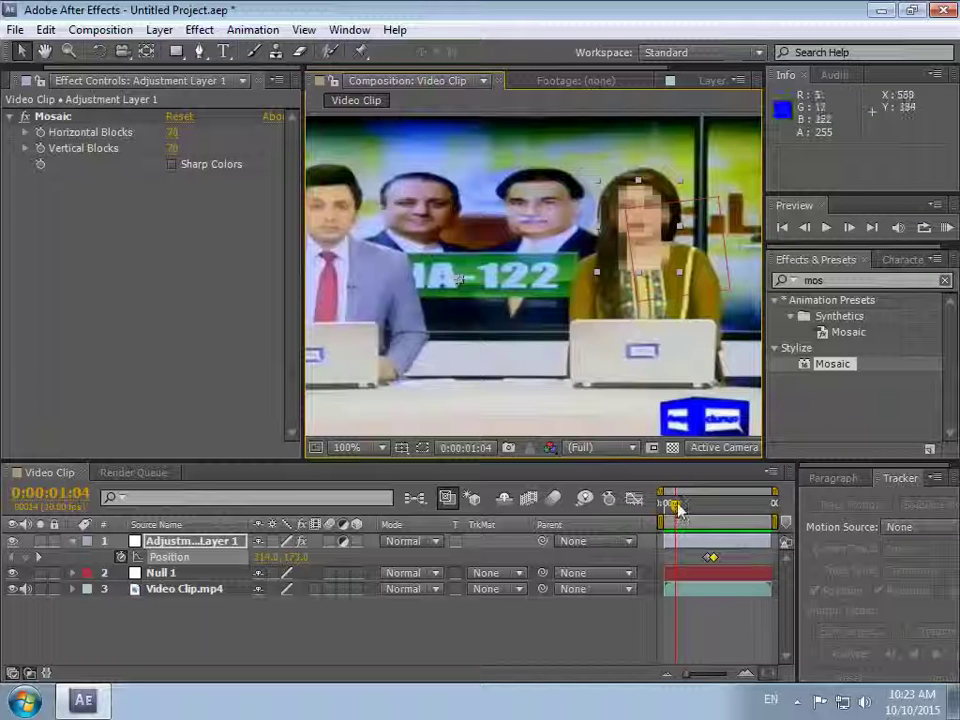
{"action": "left_click_drag", "start_coordinate": [673, 506], "coordinate": [663, 508]}
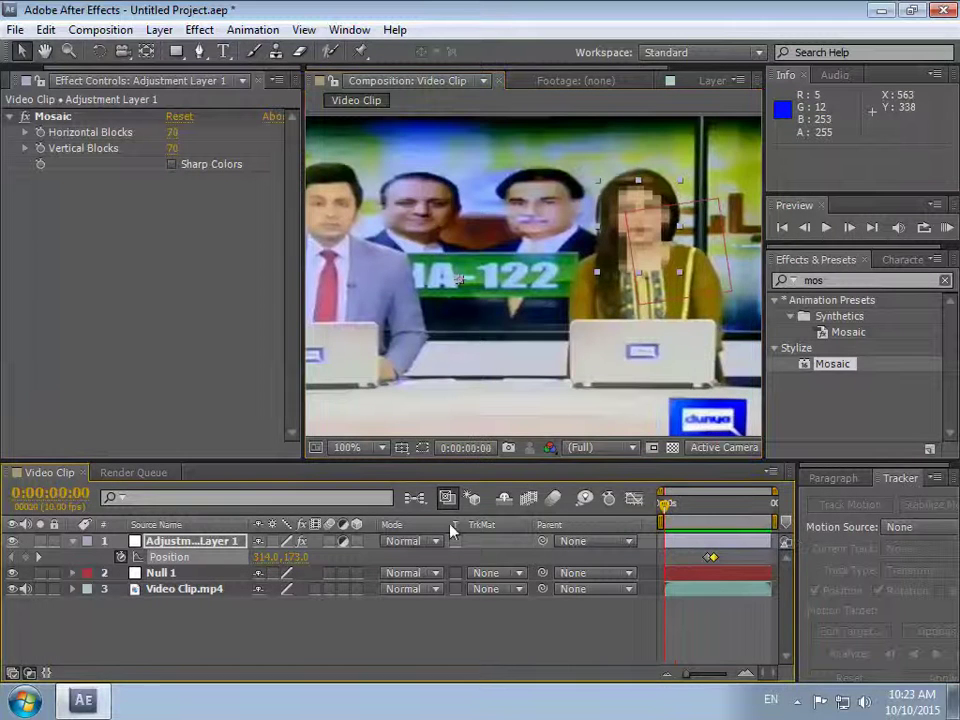